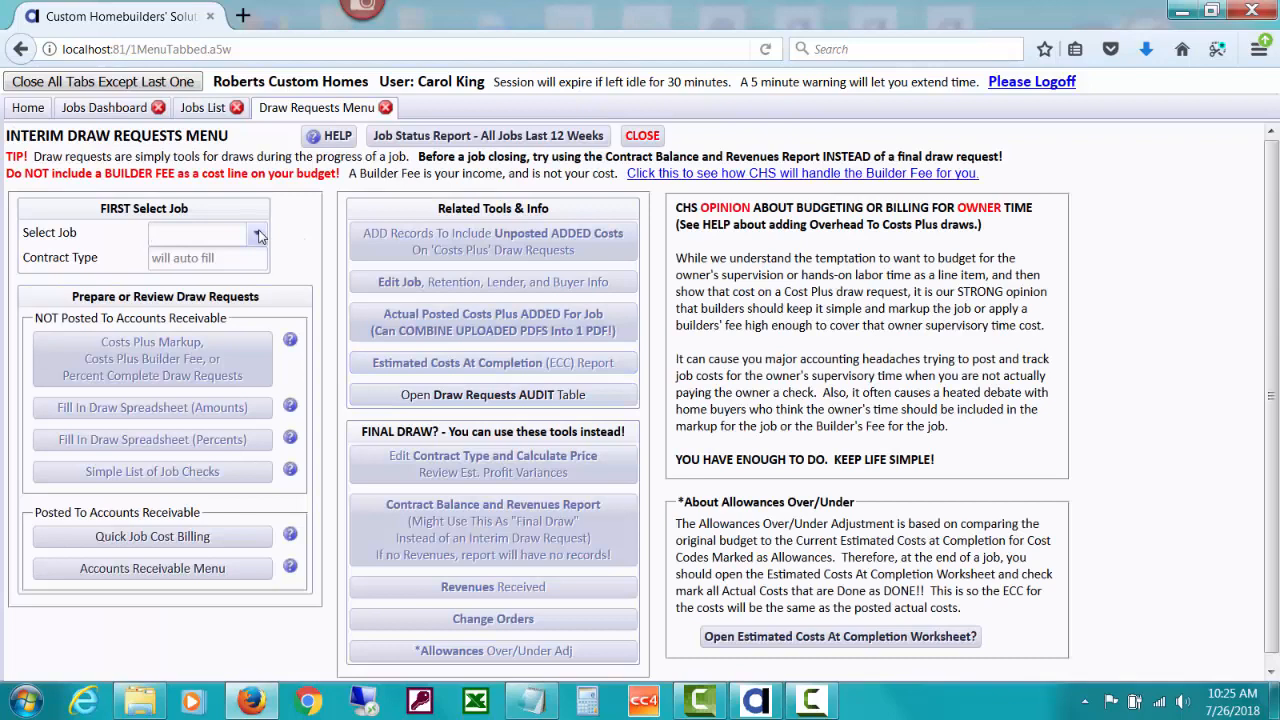
# Step: Read the quick help for the fill-in draw spreadsheets using amounts and using percents
pyautogui.click(258, 235)
pyautogui.click(280, 233)
pyautogui.click(290, 406)
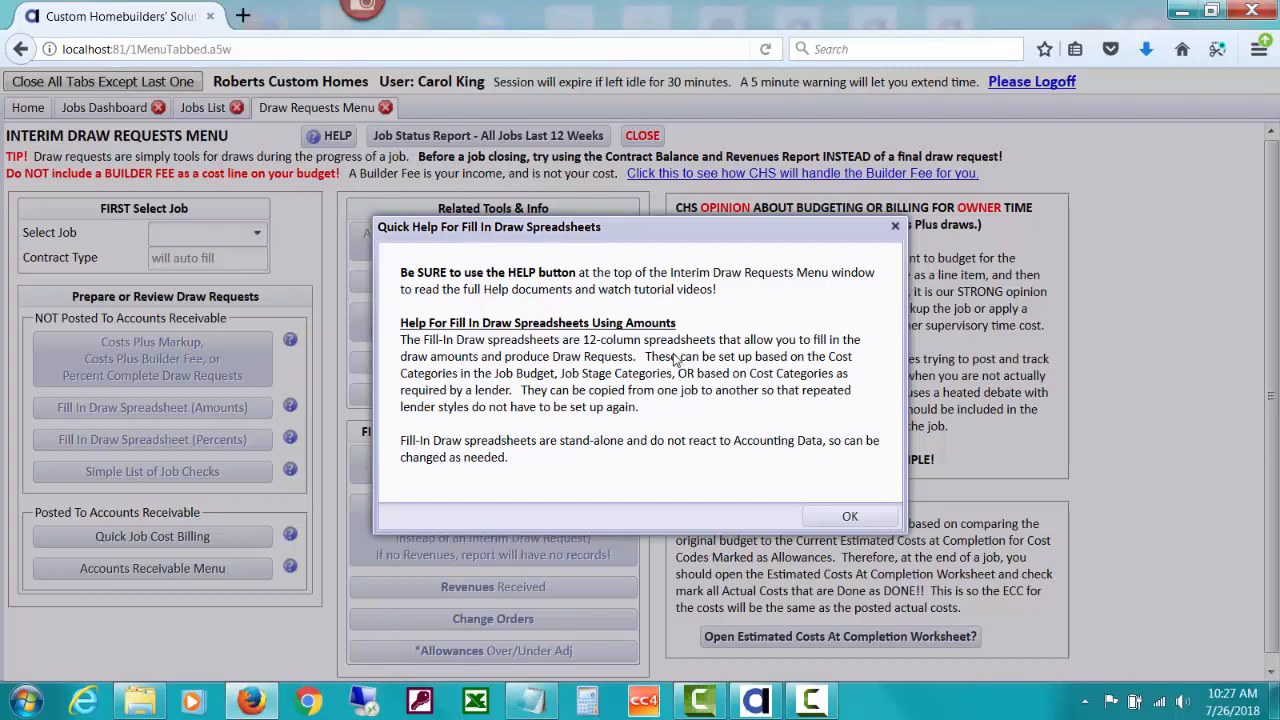
pyautogui.click(848, 518)
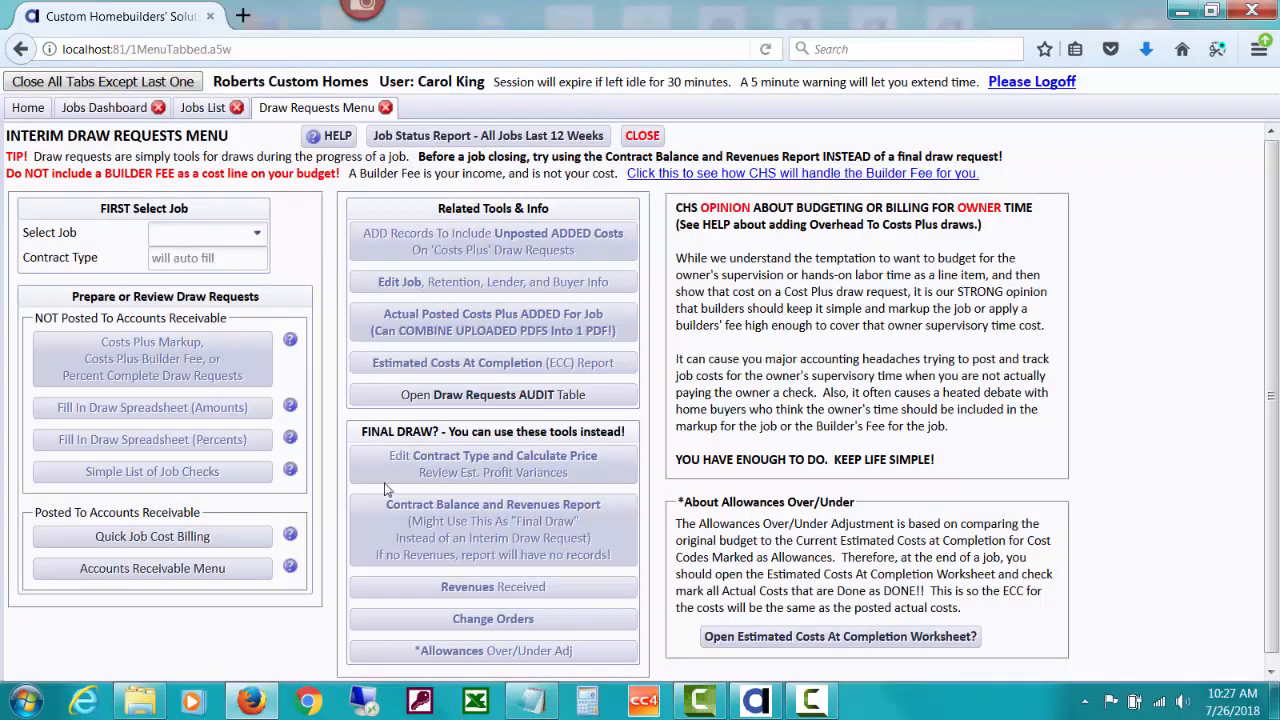
pyautogui.click(289, 438)
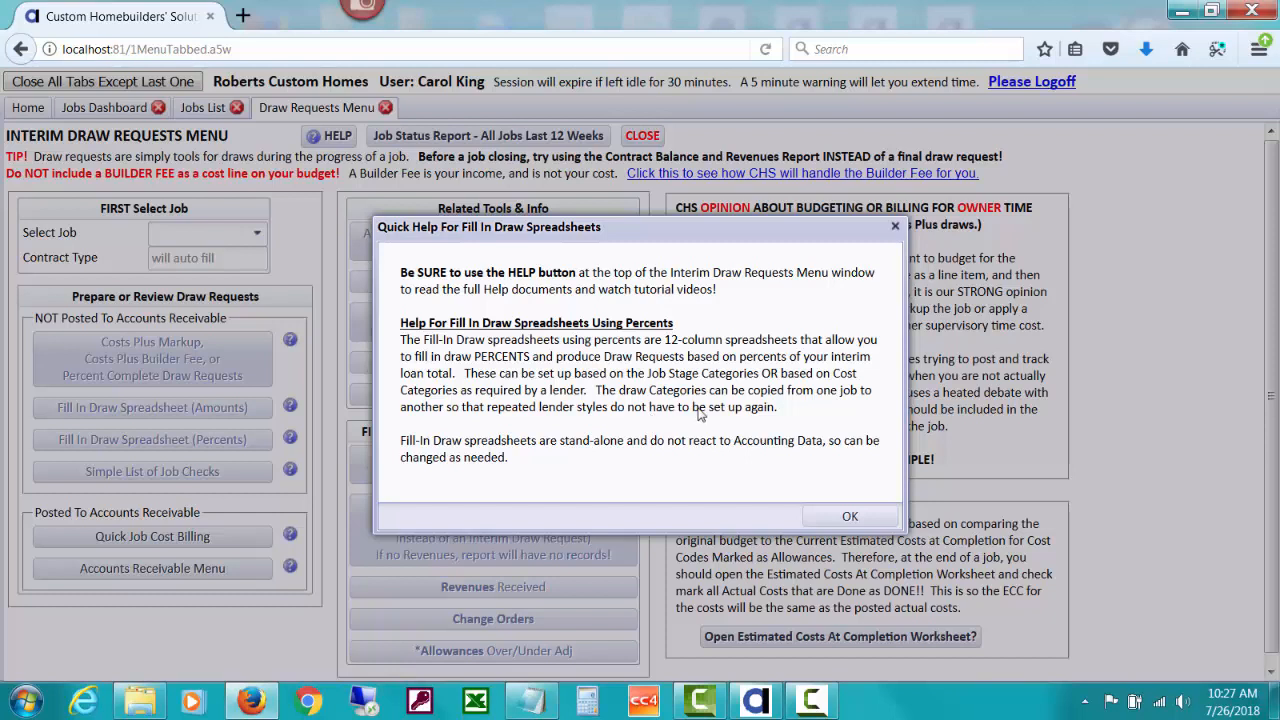
pyautogui.click(848, 518)
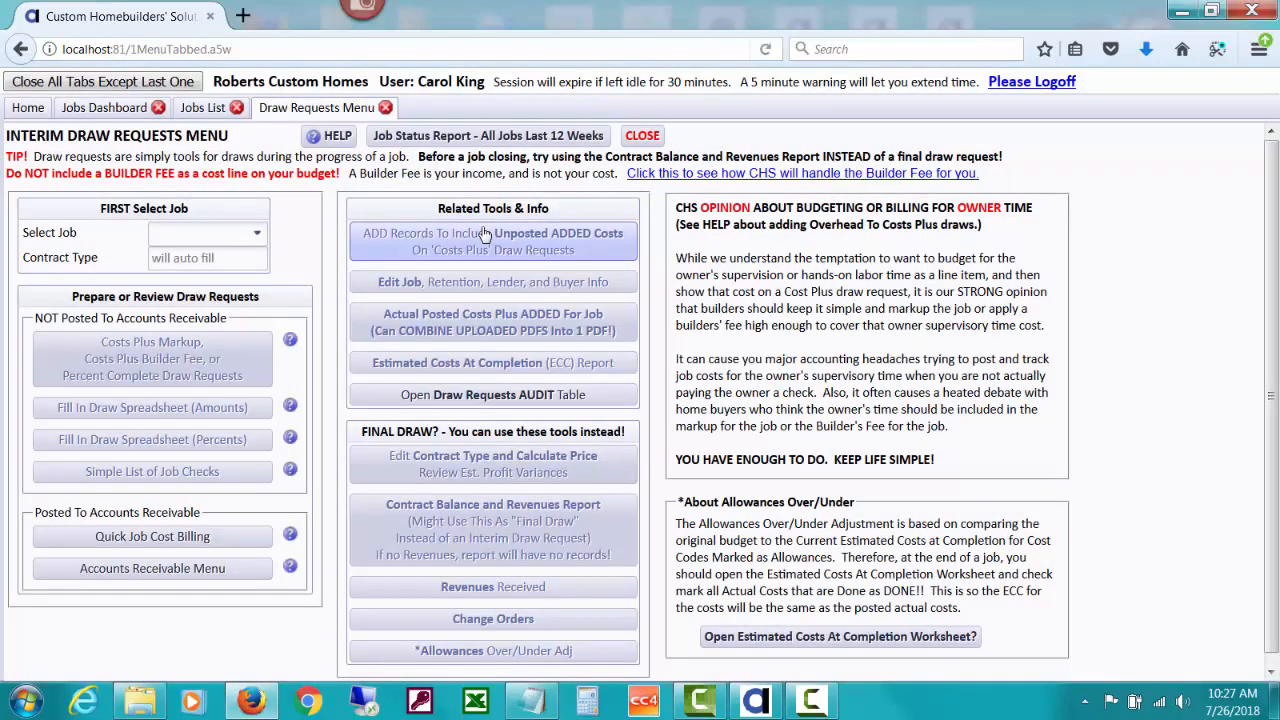
# Step: Add a new job with the code ZZDRAWAMTS from the jobs list
pyautogui.click(203, 108)
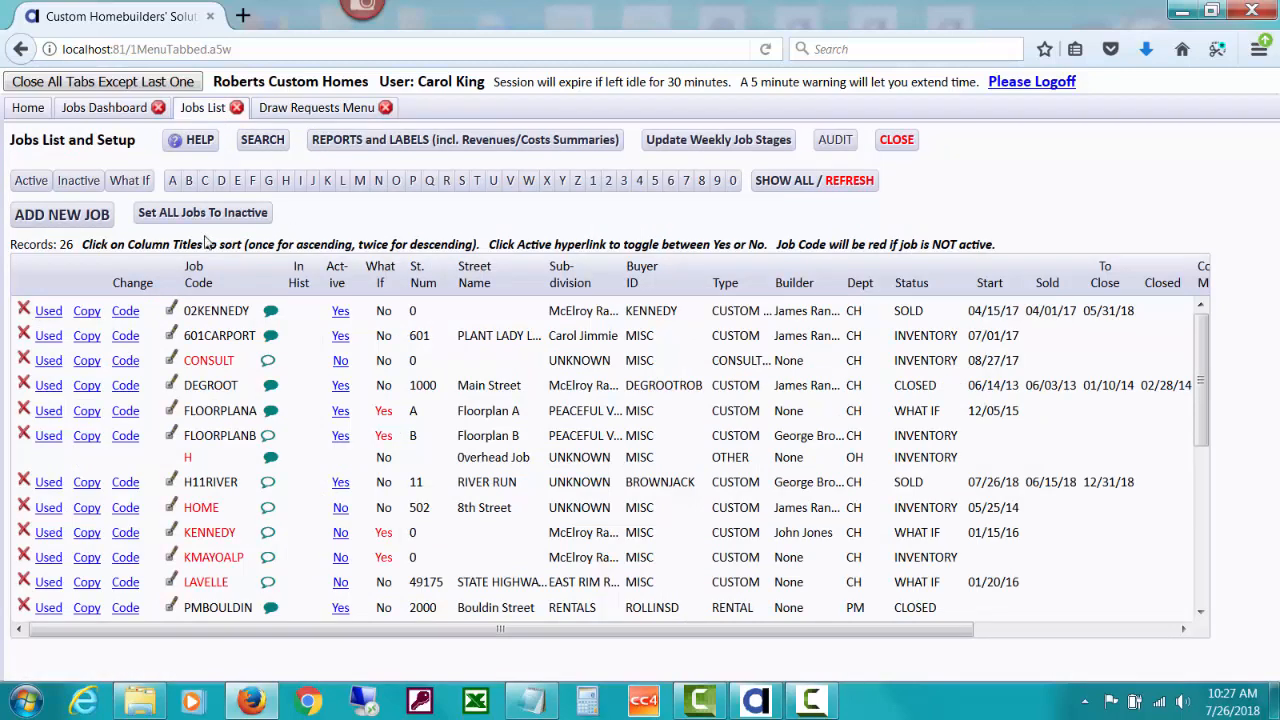
pyautogui.click(103, 219)
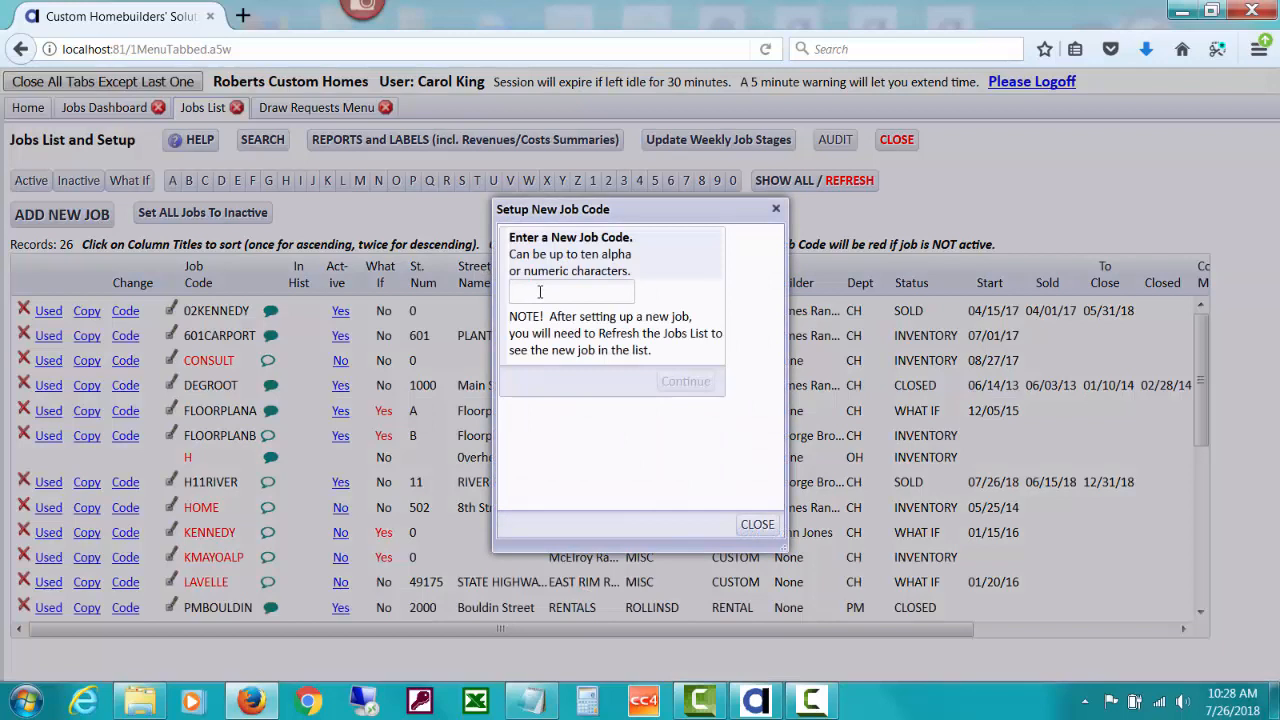
pyautogui.write('ZZDRAW')
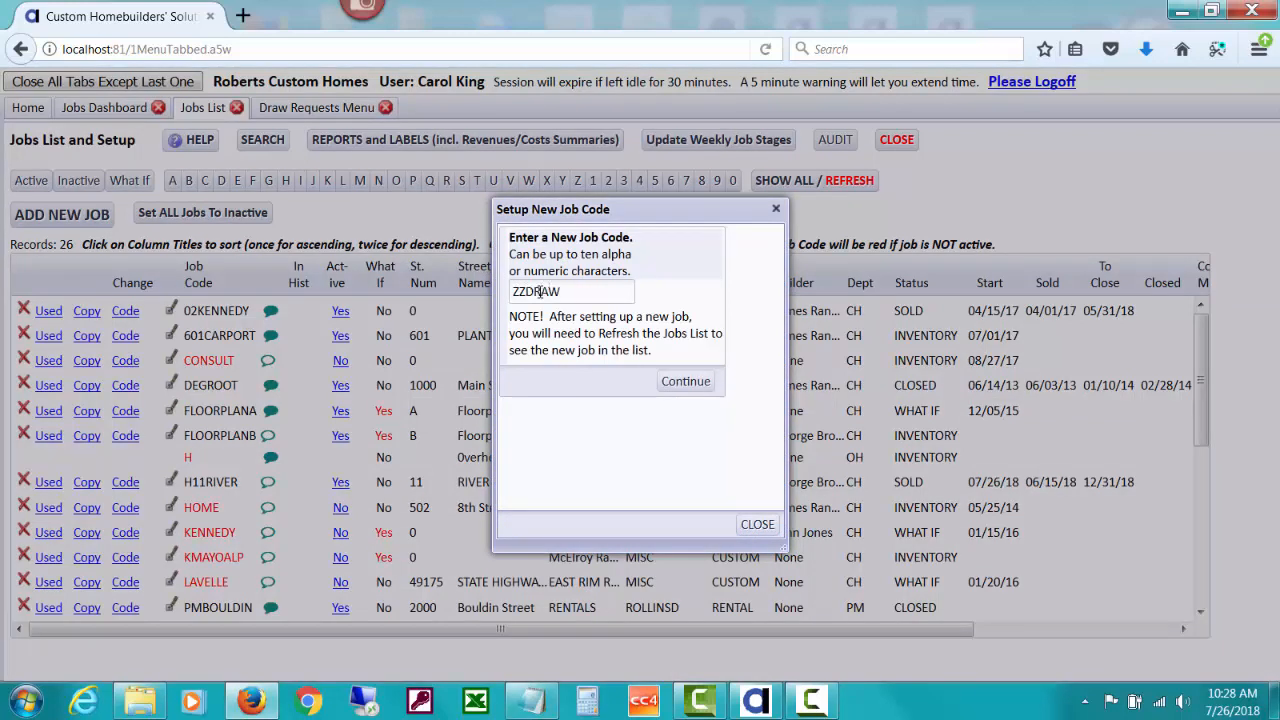
pyautogui.write('AMTS')
pyautogui.click(703, 383)
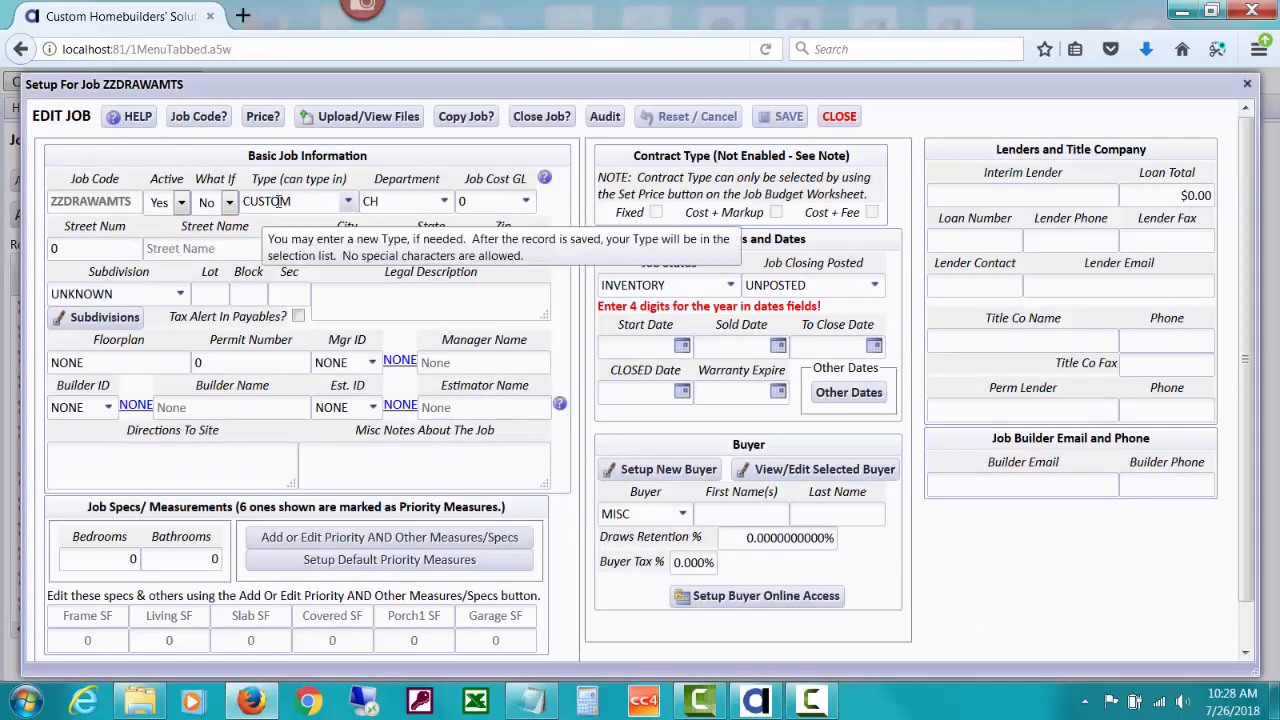
# Step: Set job ZZDRAWAMTS to department OH with street name "For Amounts Draw Requests", and save and close its setup
pyautogui.click(444, 204)
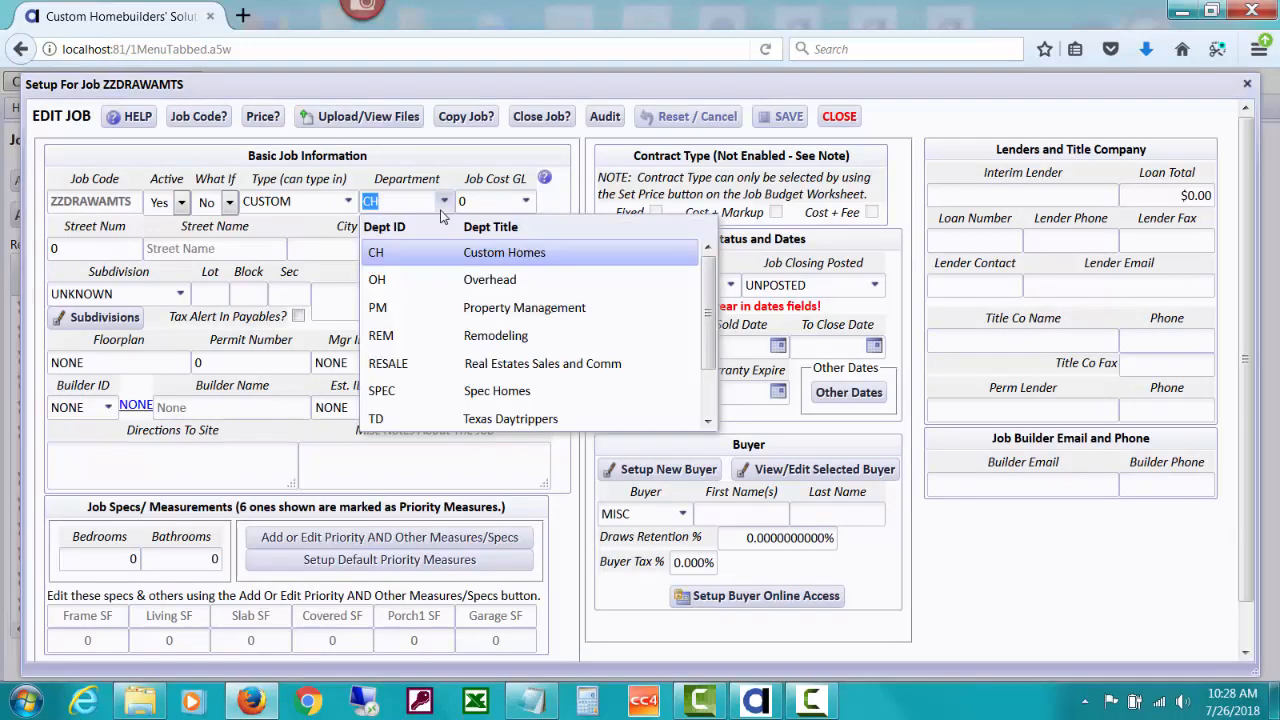
pyautogui.click(395, 288)
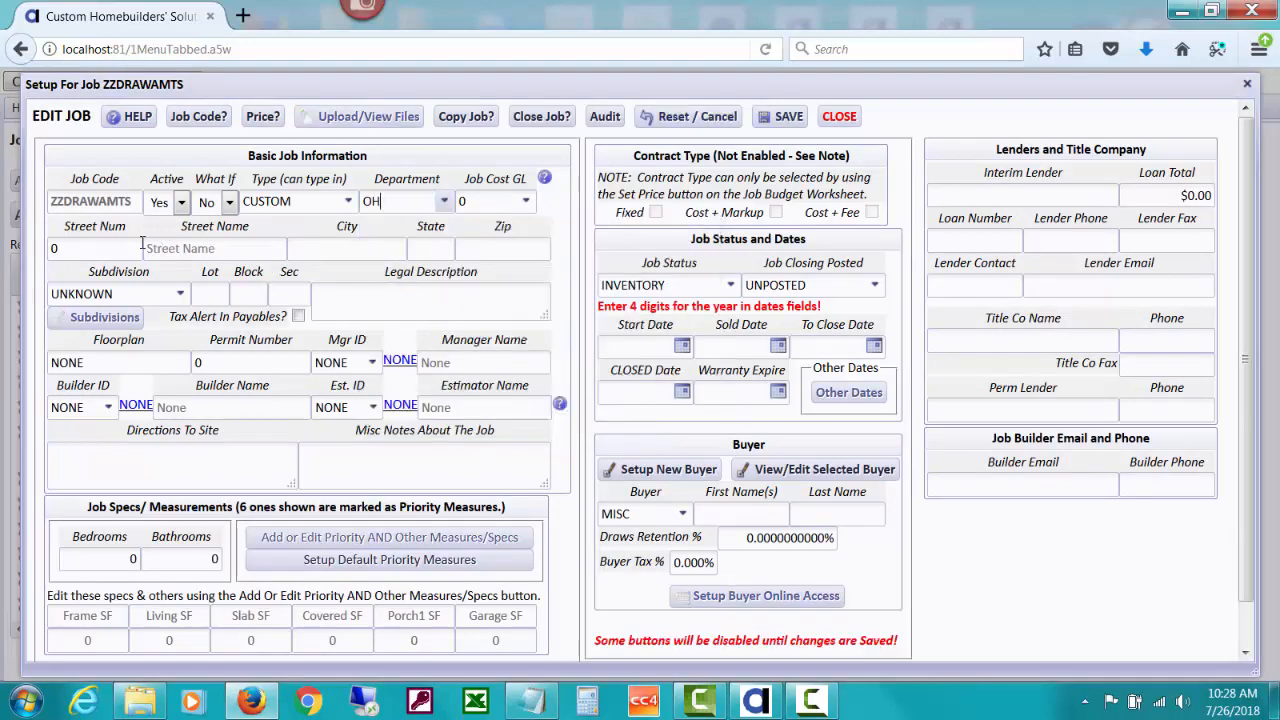
pyautogui.click(59, 250)
pyautogui.click(221, 248)
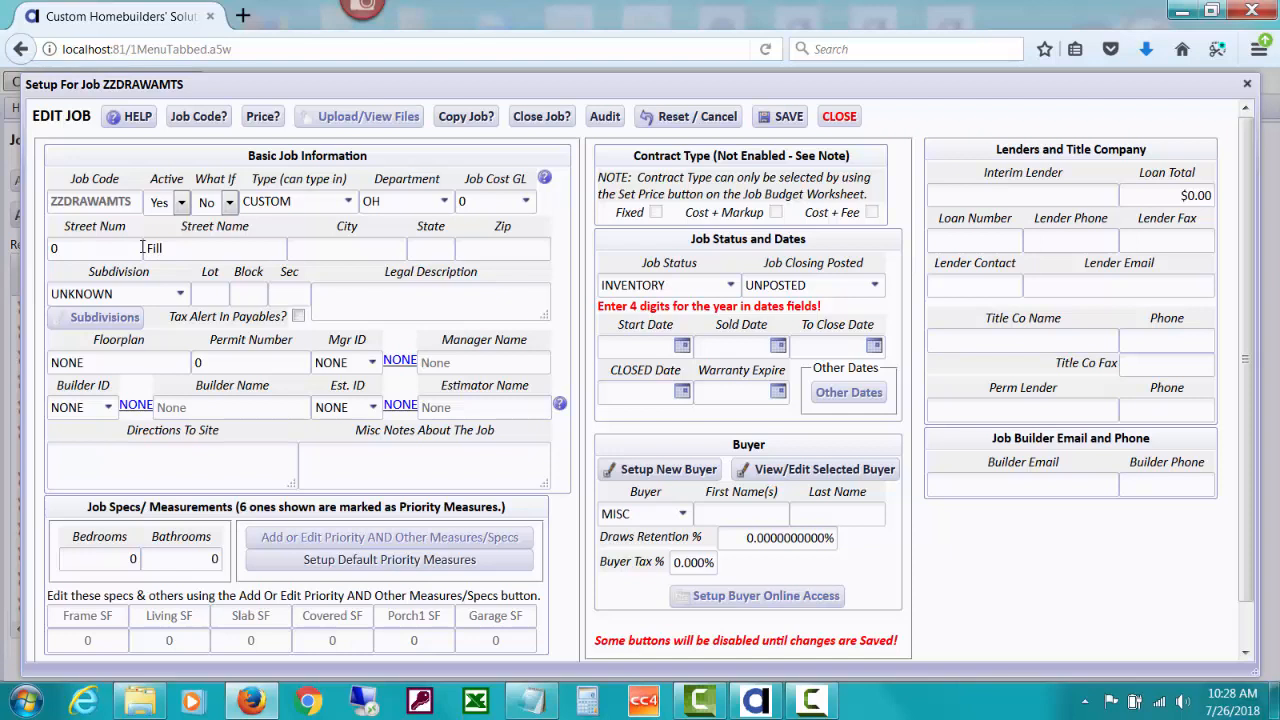
pyautogui.press('BackSpace')
pyautogui.press('BackSpace')
pyautogui.press('BackSpace')
pyautogui.write('or Amounts')
pyautogui.write(' Draw Req')
pyautogui.write('uests')
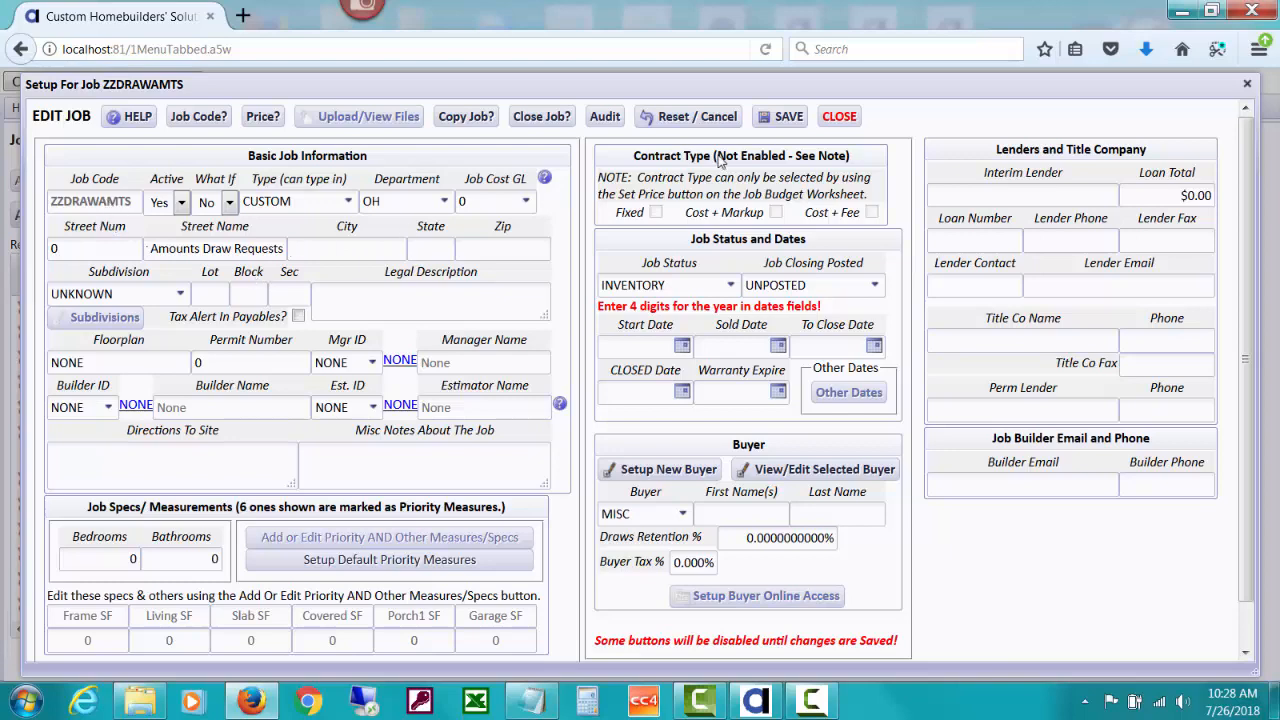
pyautogui.click(800, 116)
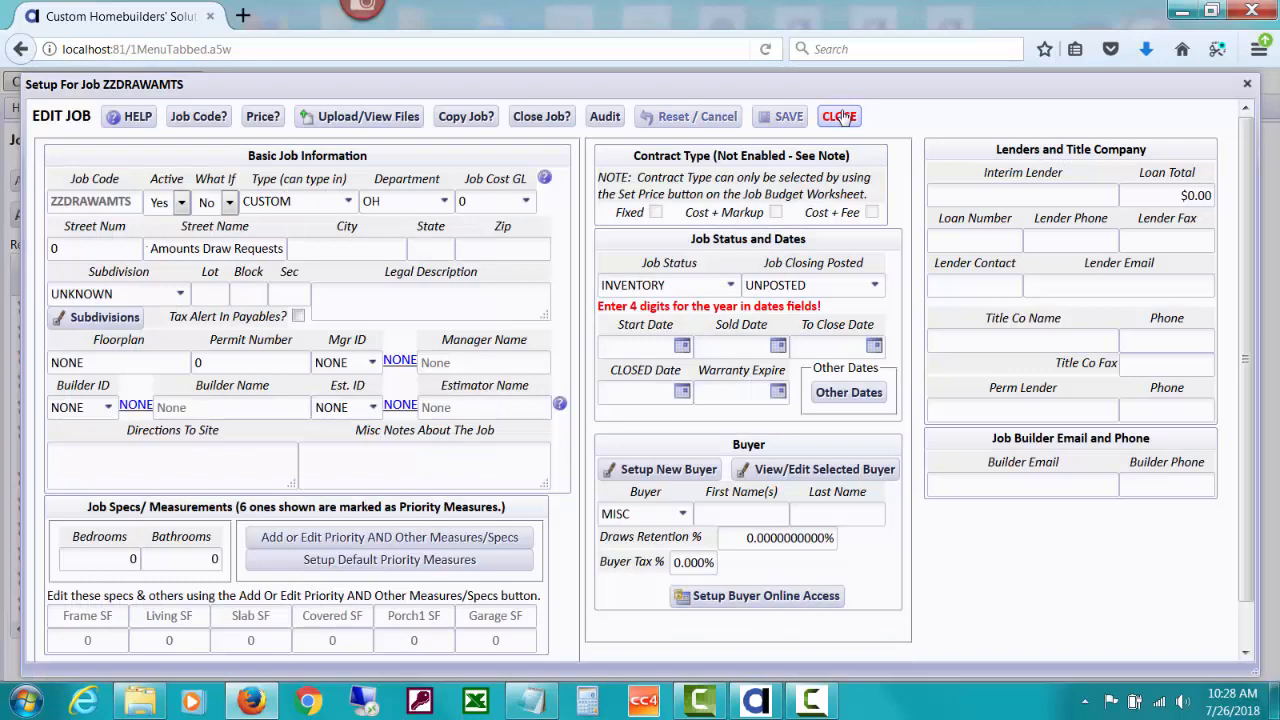
pyautogui.click(840, 116)
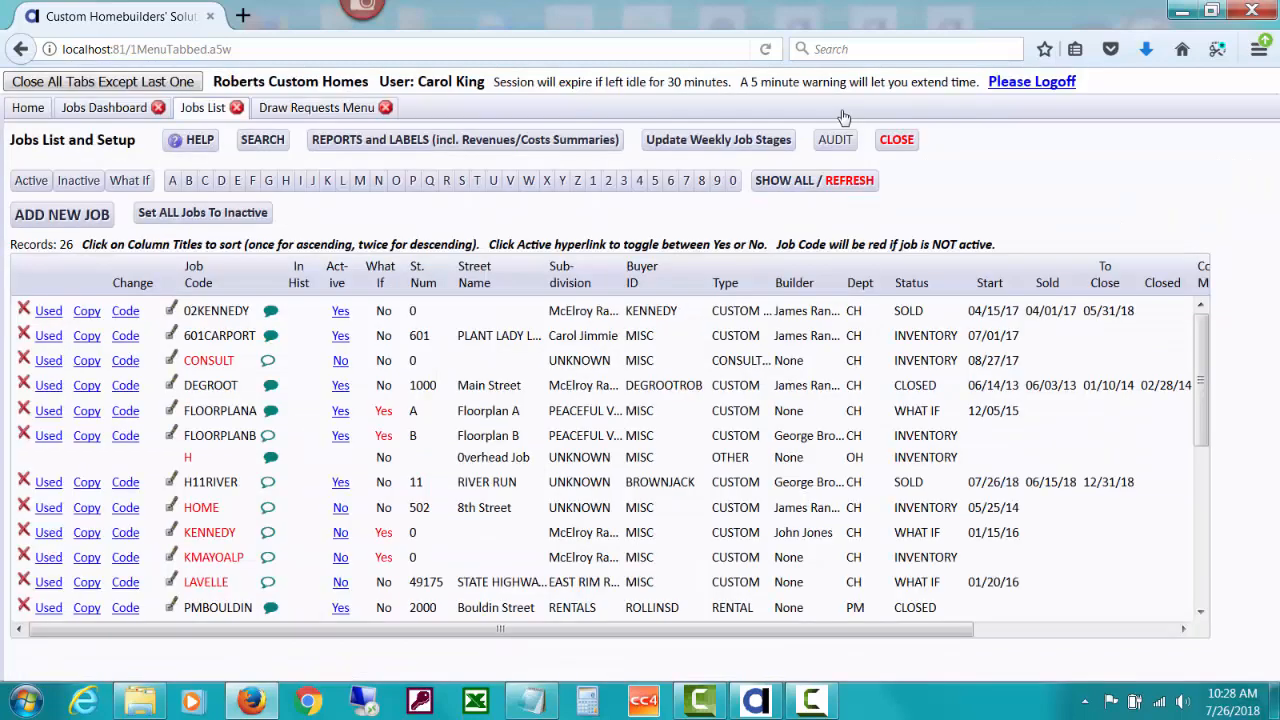
# Step: Add another new job with the code ZZDRAWPCTS
pyautogui.click(100, 212)
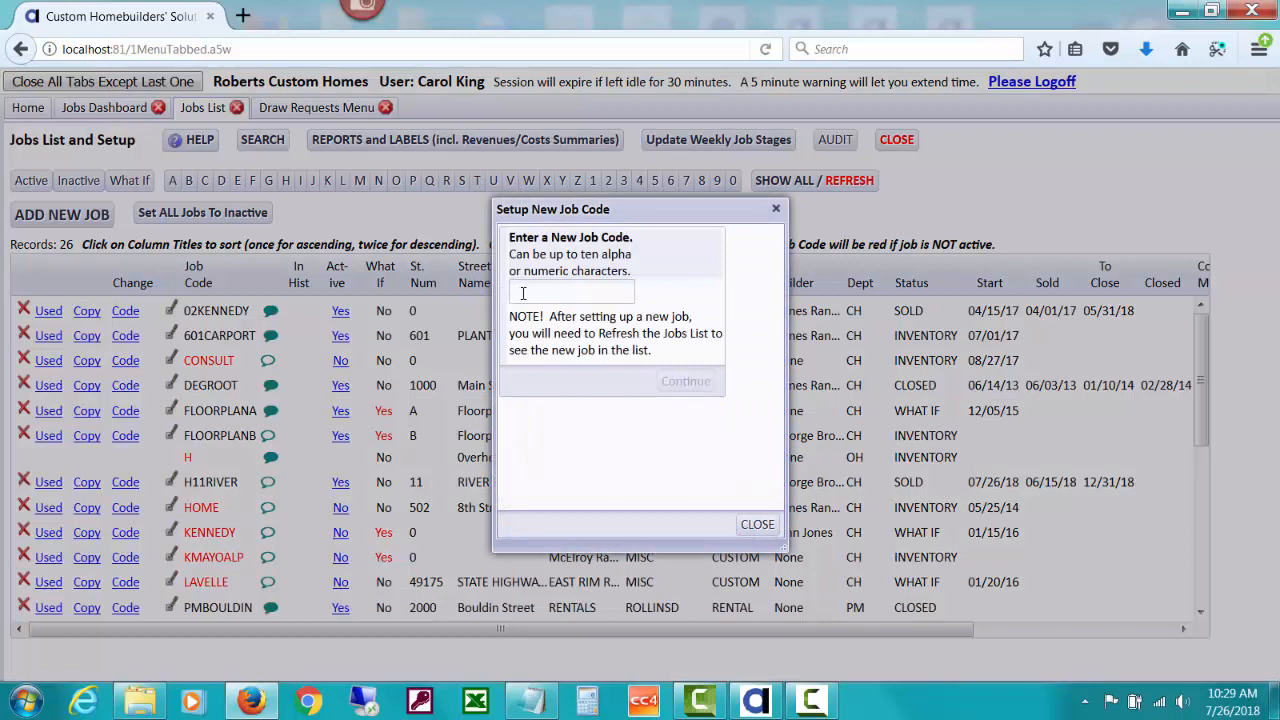
pyautogui.write('ZZDRAW')
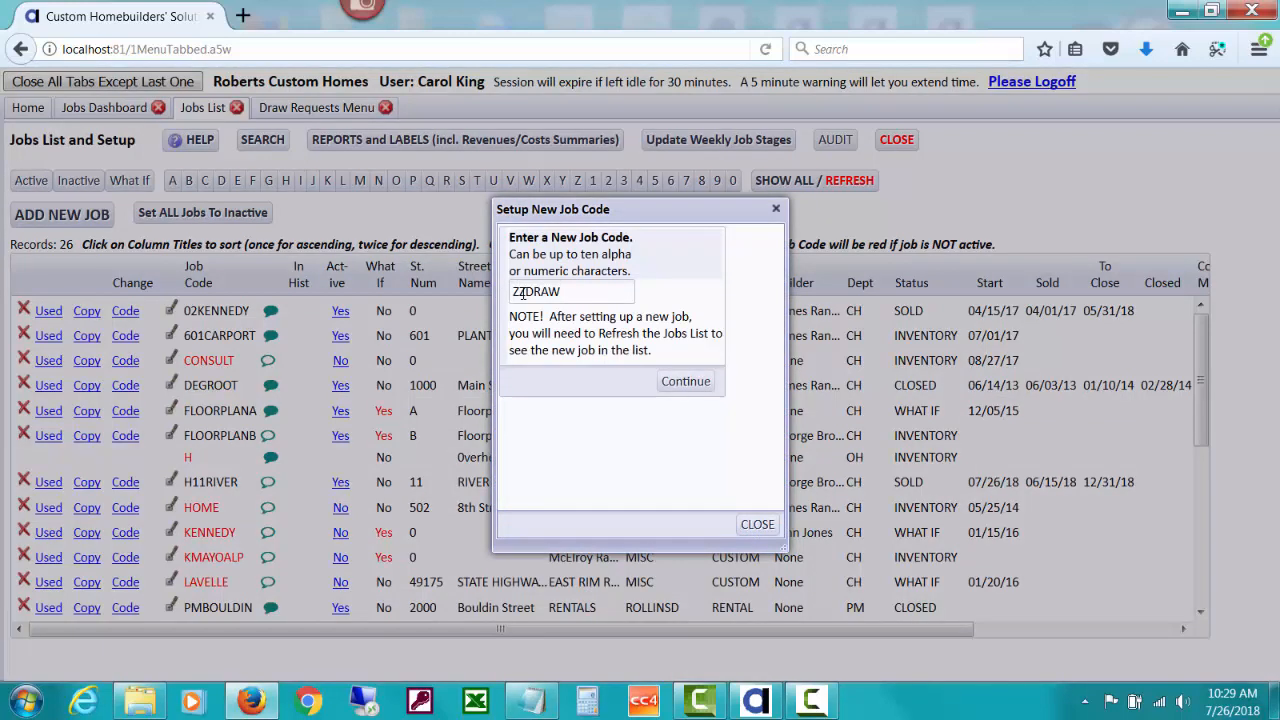
pyautogui.write('PCTS')
pyautogui.click(698, 380)
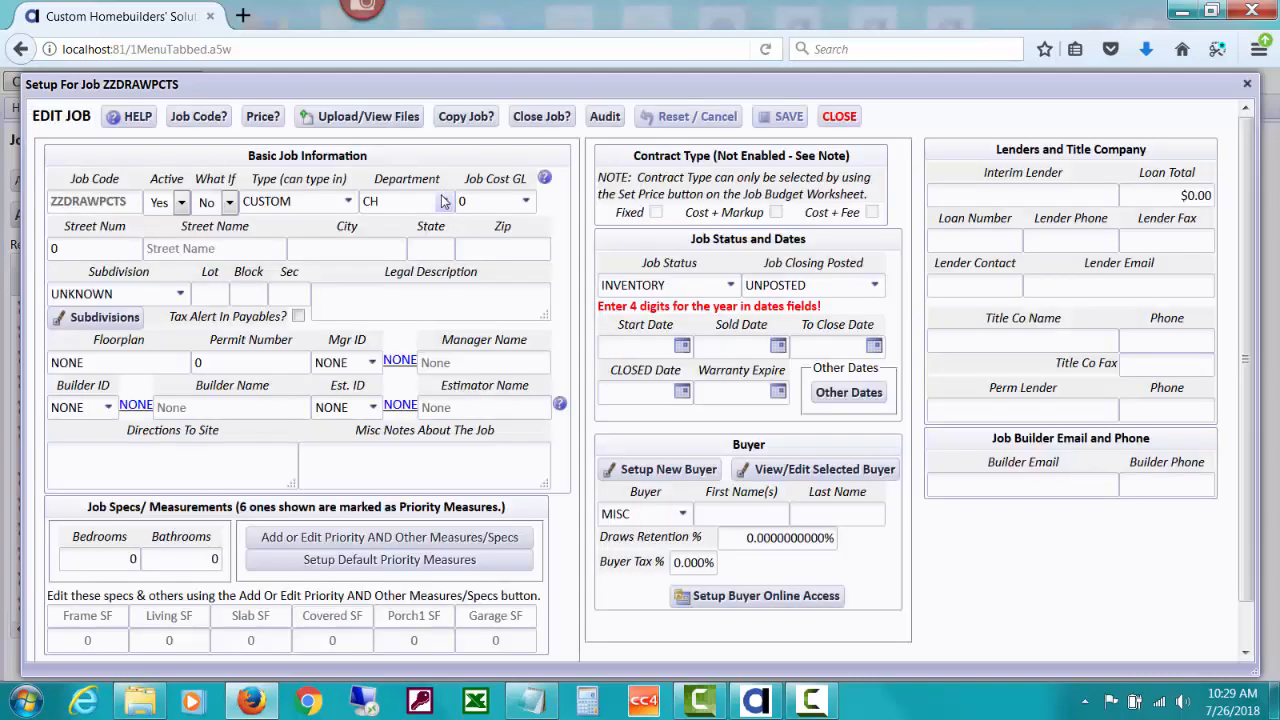
# Step: Set job ZZDRAWPCTS to department OH with street name "For Percents Draw Request", and save and close its setup
pyautogui.click(443, 201)
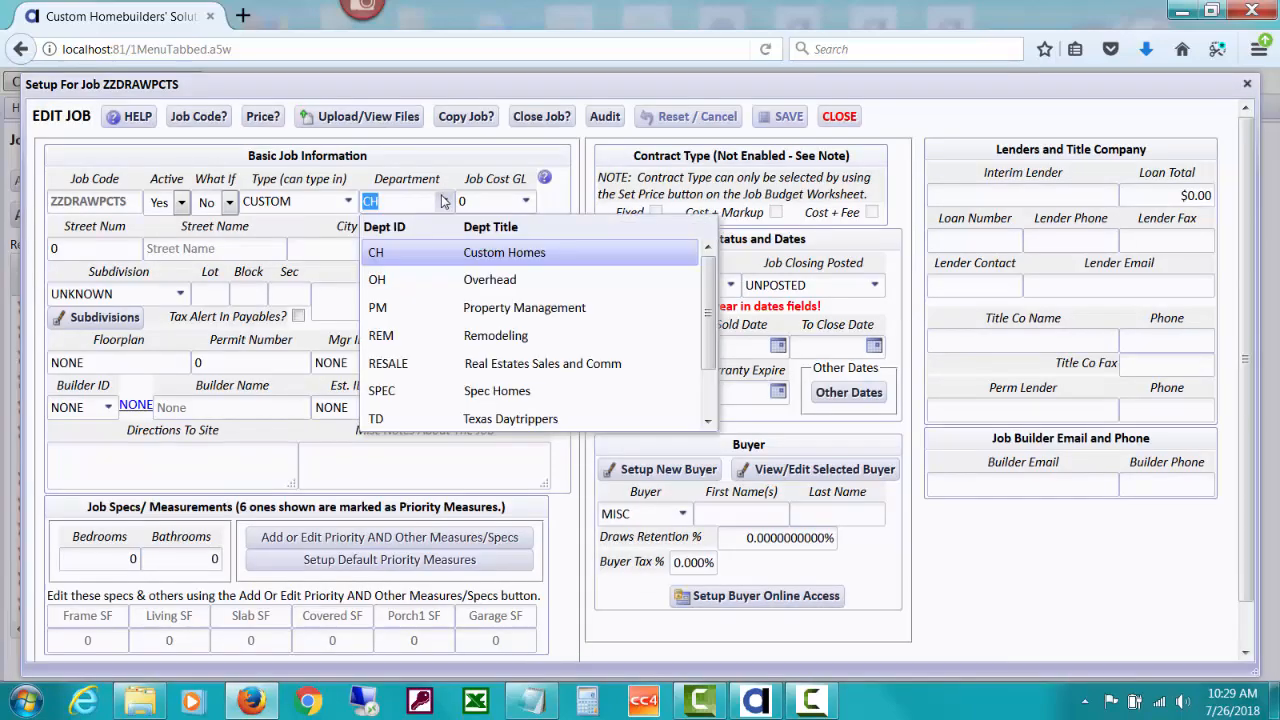
pyautogui.click(421, 279)
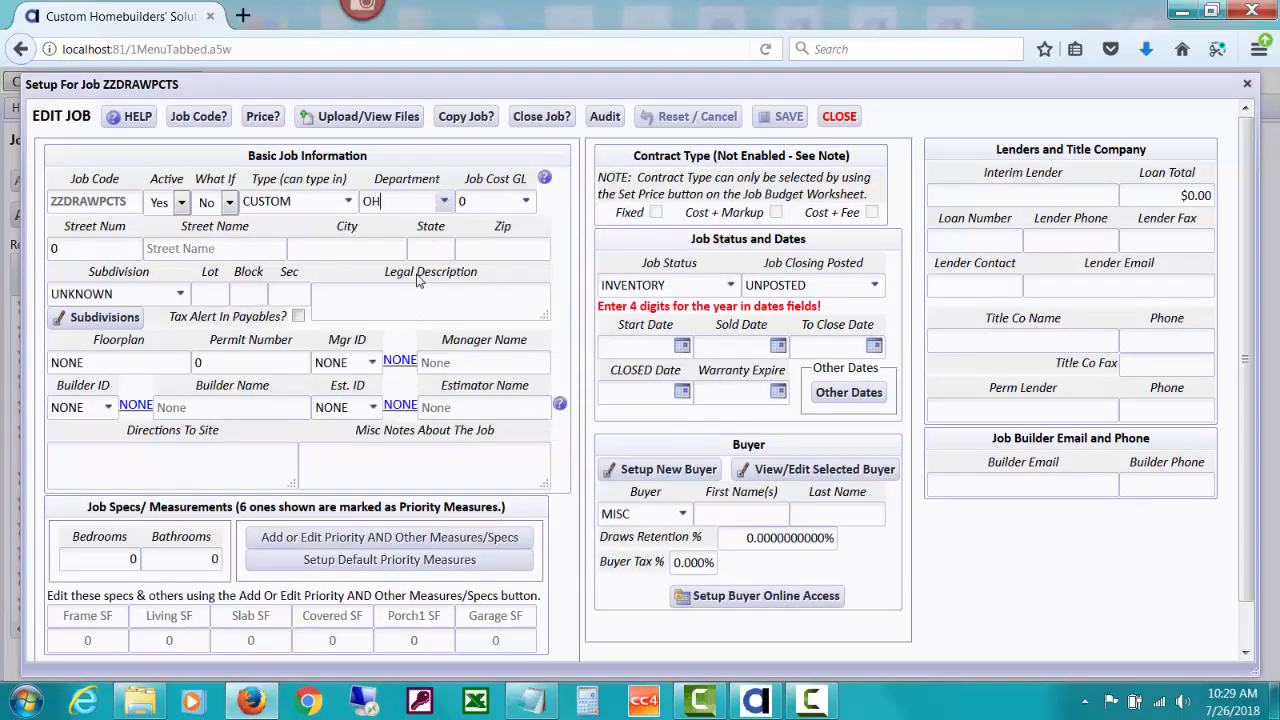
pyautogui.click(240, 249)
pyautogui.write('For')
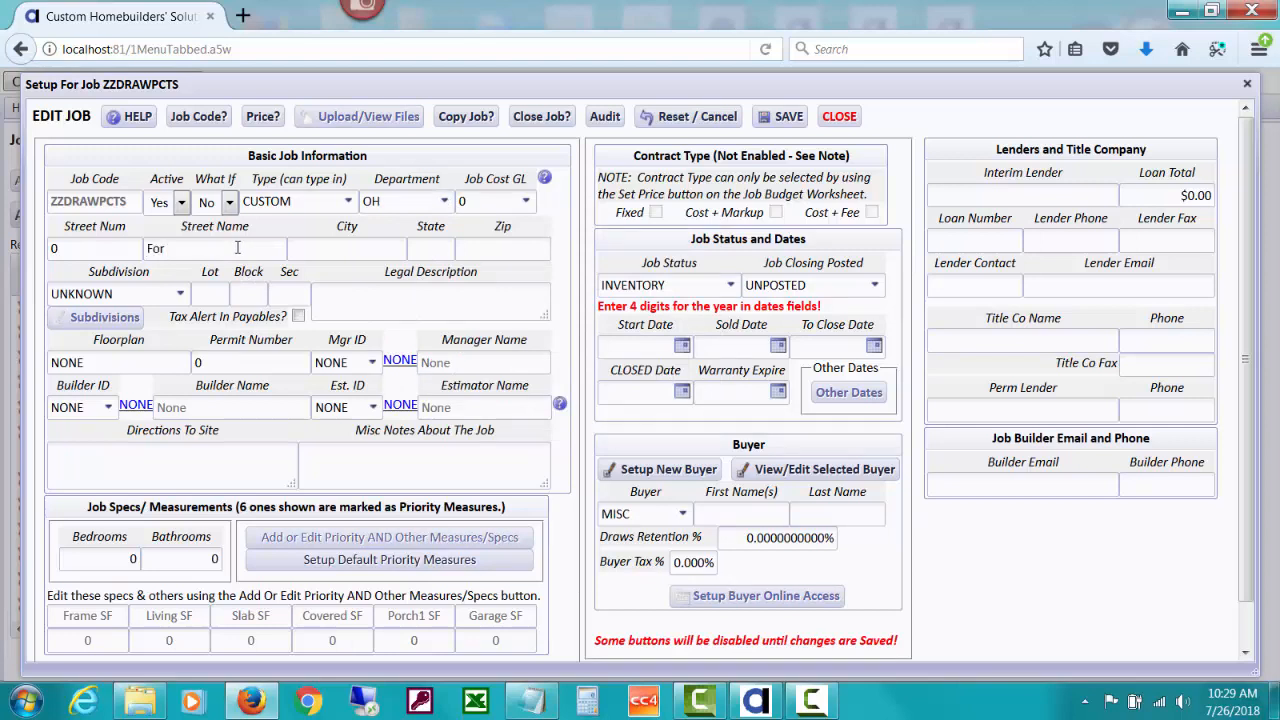
pyautogui.write(' Percents Draw Request')
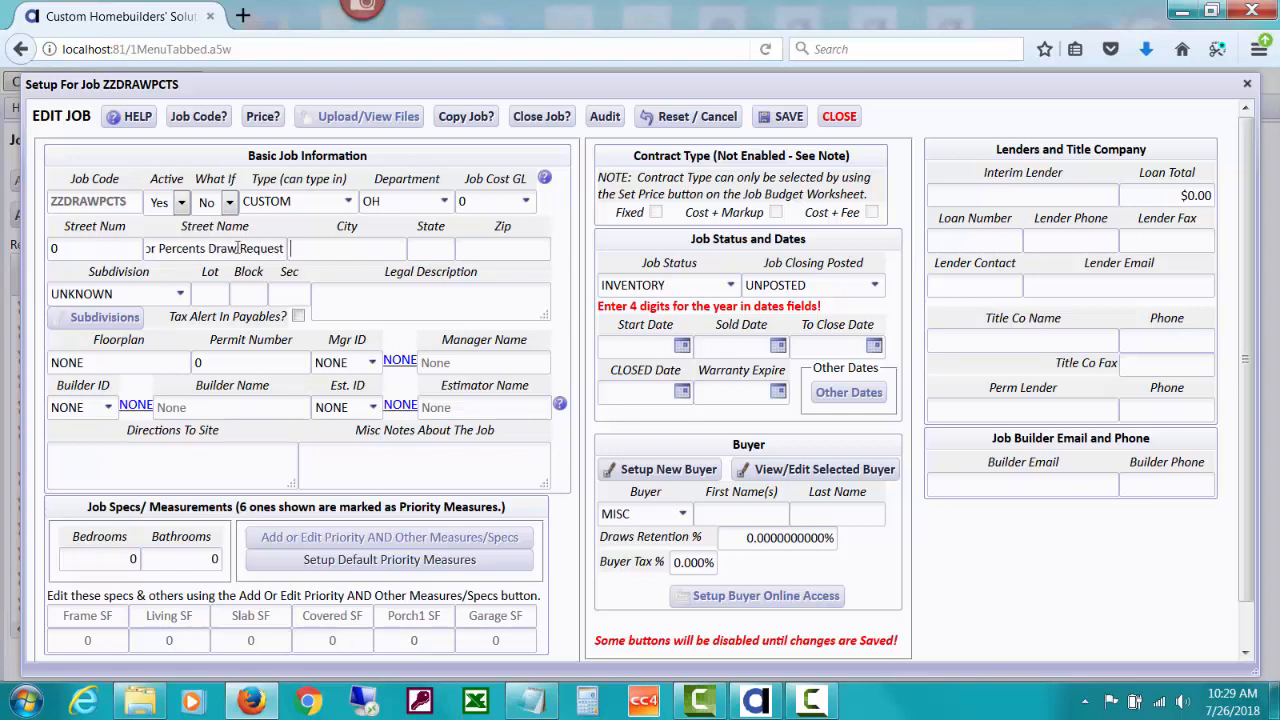
pyautogui.click(789, 117)
pyautogui.click(829, 117)
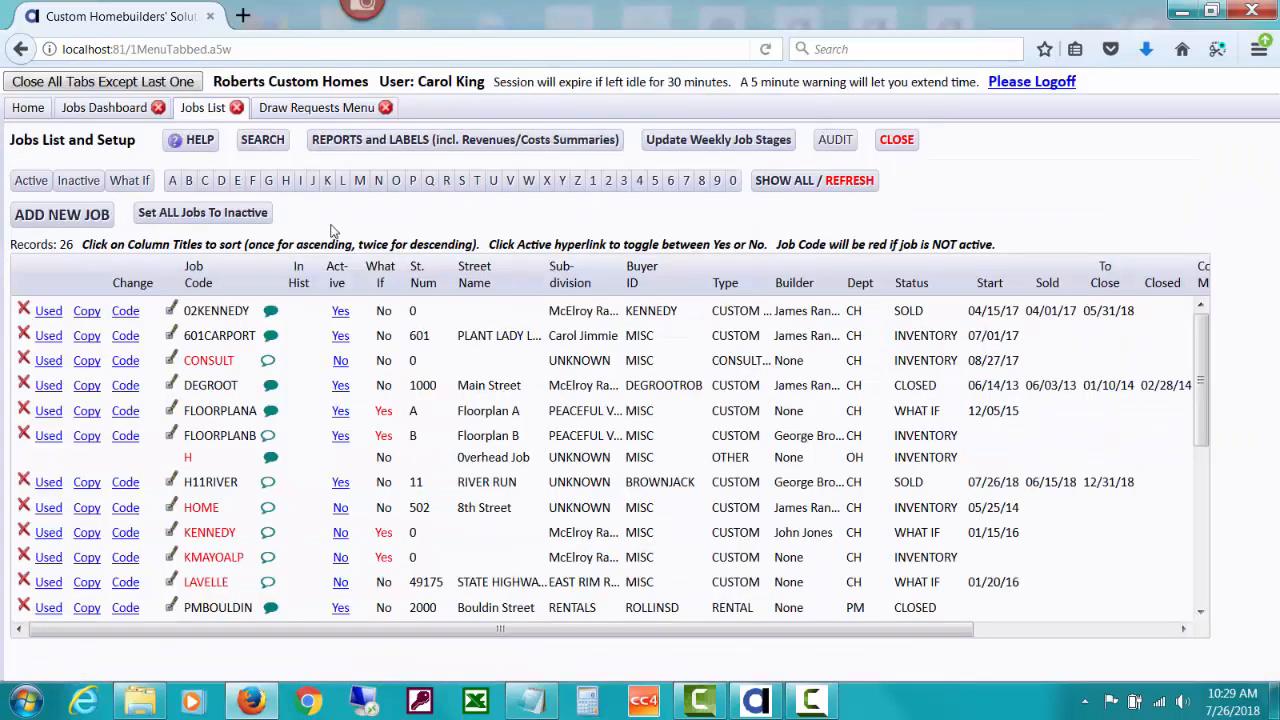
# Step: Refresh the jobs list, check it for the two new ZZDRAW jobs, and close the list
pyautogui.click(772, 180)
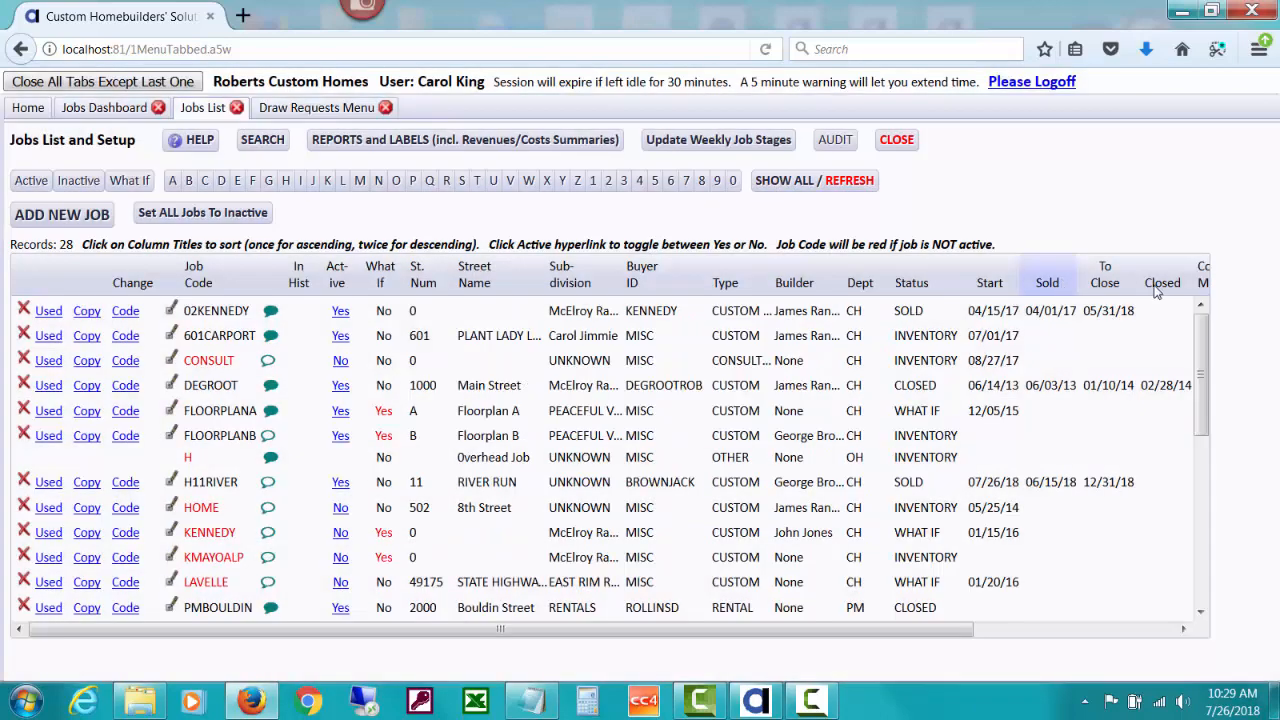
pyautogui.moveTo(1203, 330); pyautogui.dragTo(1206, 500)
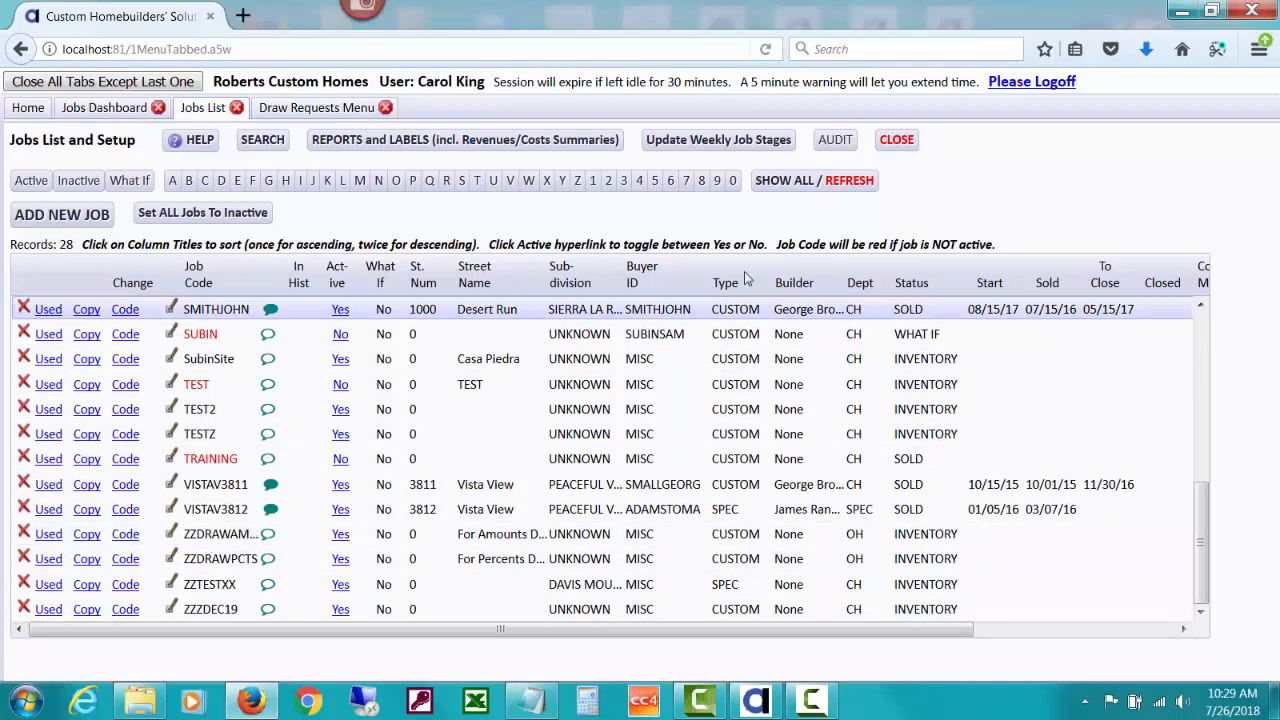
pyautogui.click(897, 140)
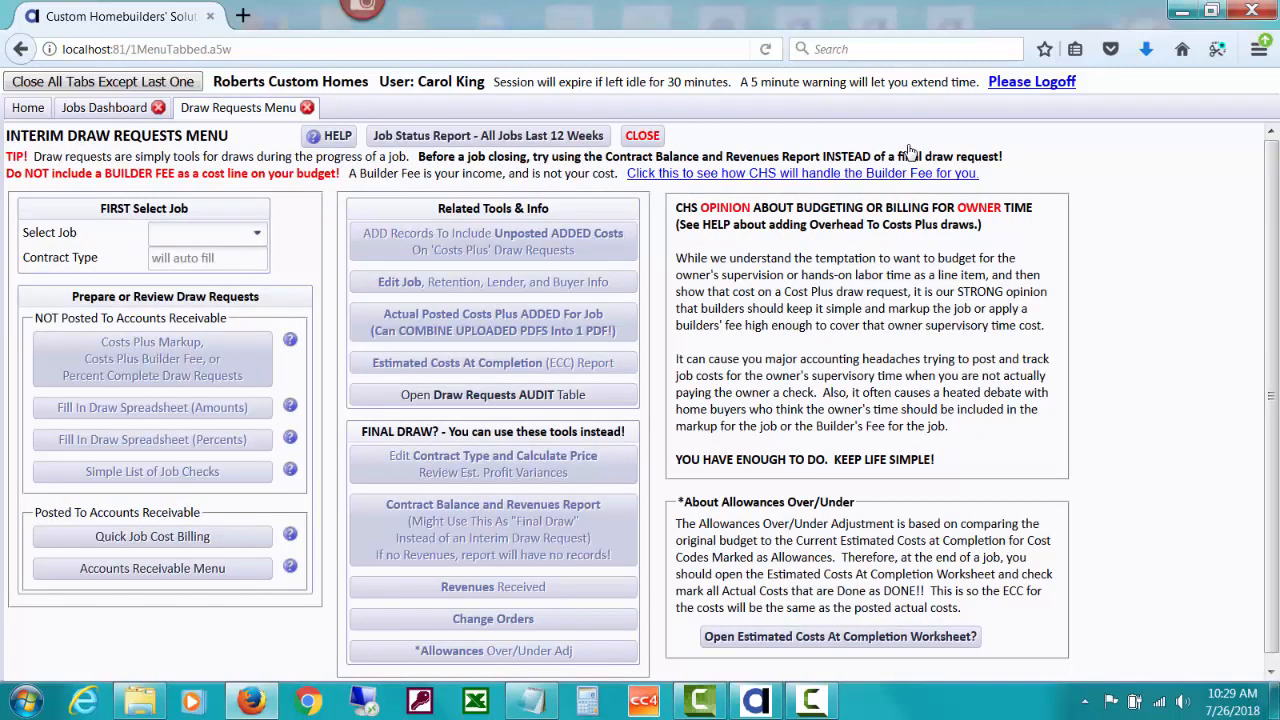
# Step: Select job ZZDRAWAMTS for draw requests and create its fill-in amounts spreadsheet as a blank worksheet
pyautogui.click(174, 231)
pyautogui.write('zz')
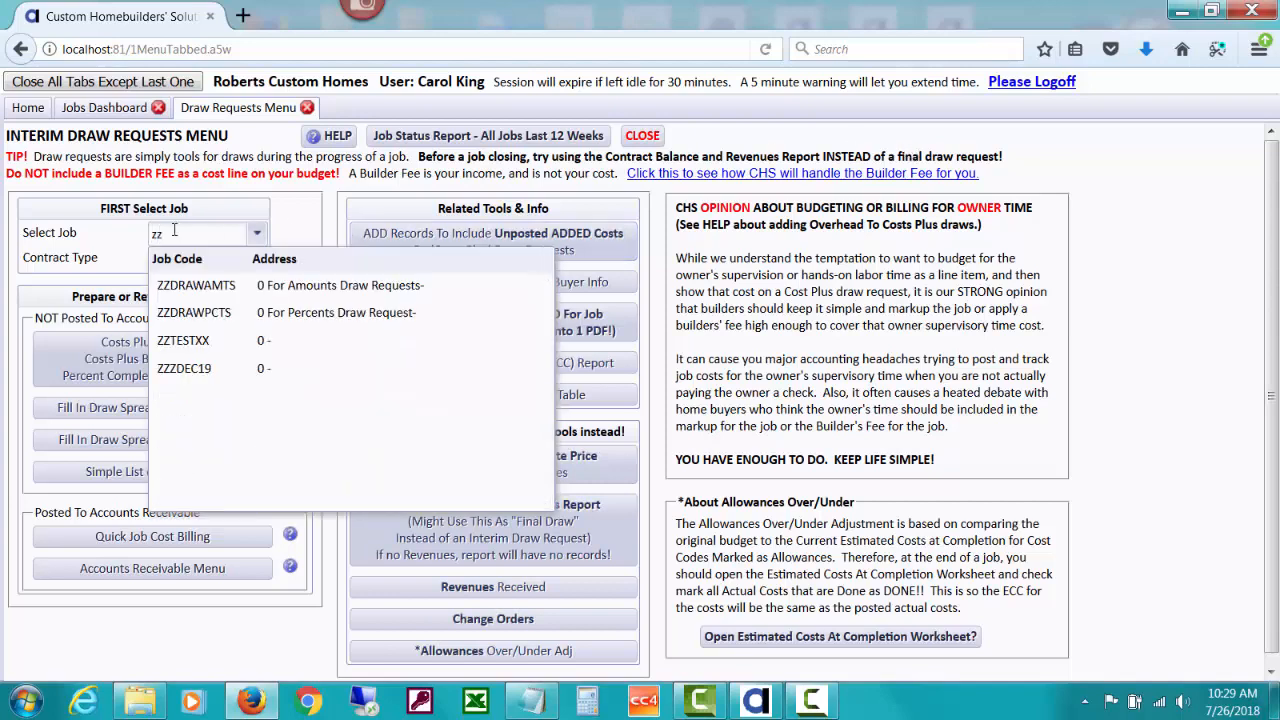
pyautogui.click(296, 288)
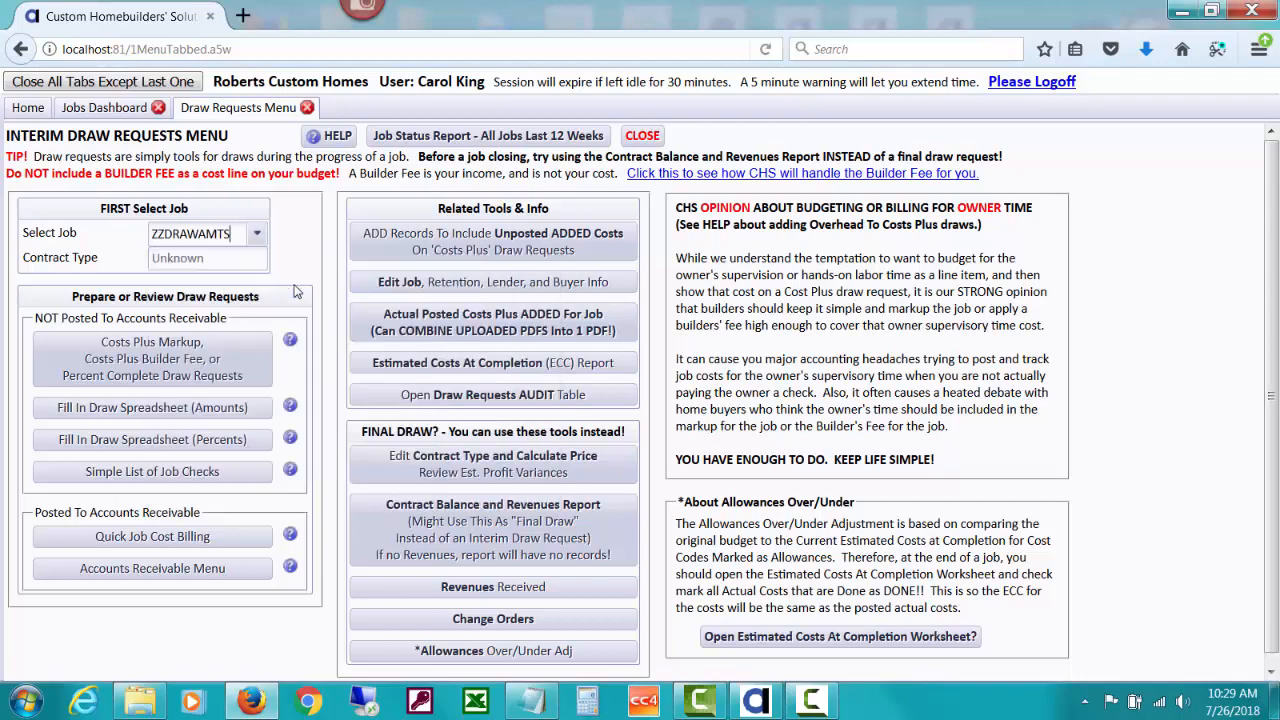
pyautogui.click(137, 410)
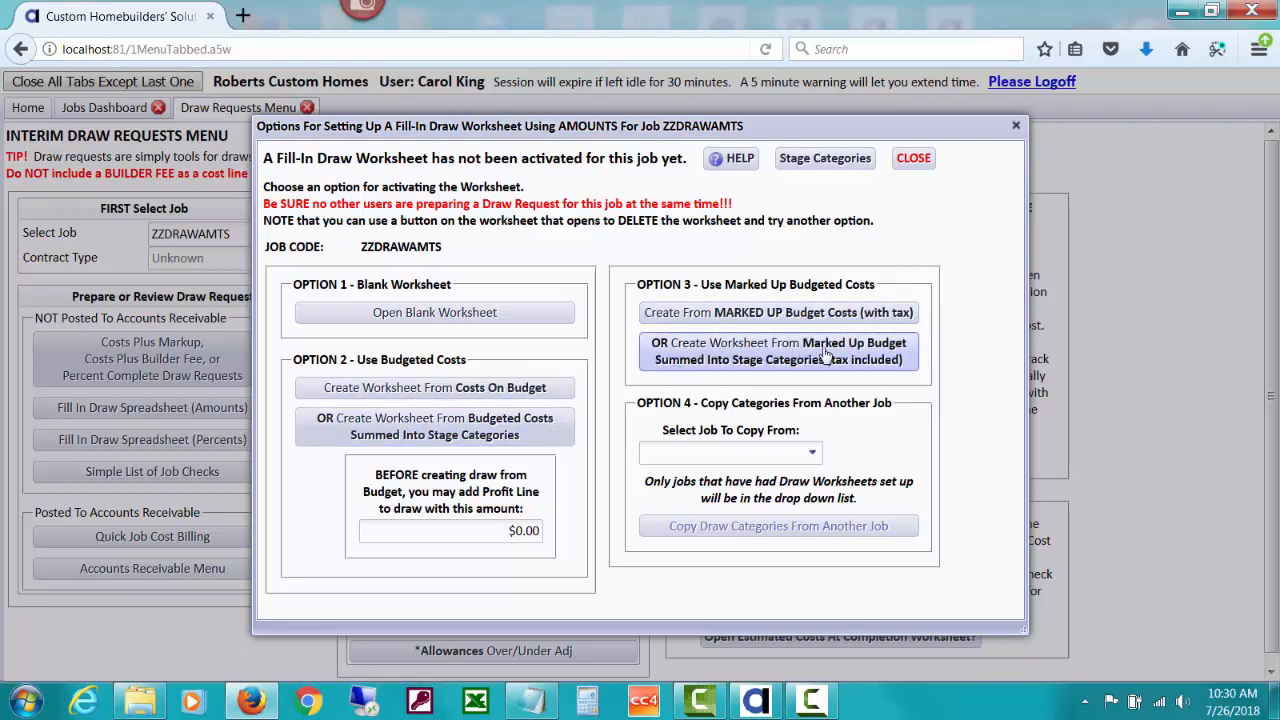
pyautogui.click(553, 318)
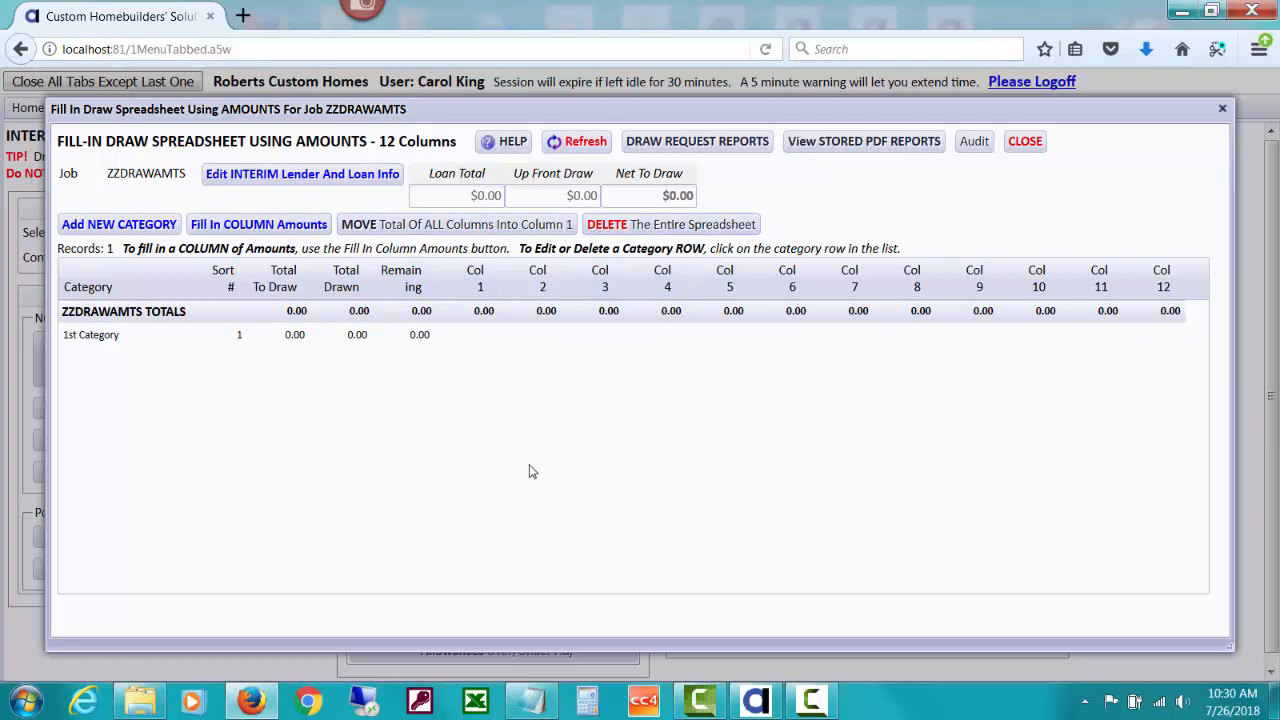
# Step: Rename the spreadsheet's 1st Category row as PLUMBING ROUGH and submit the change
pyautogui.click(80, 341)
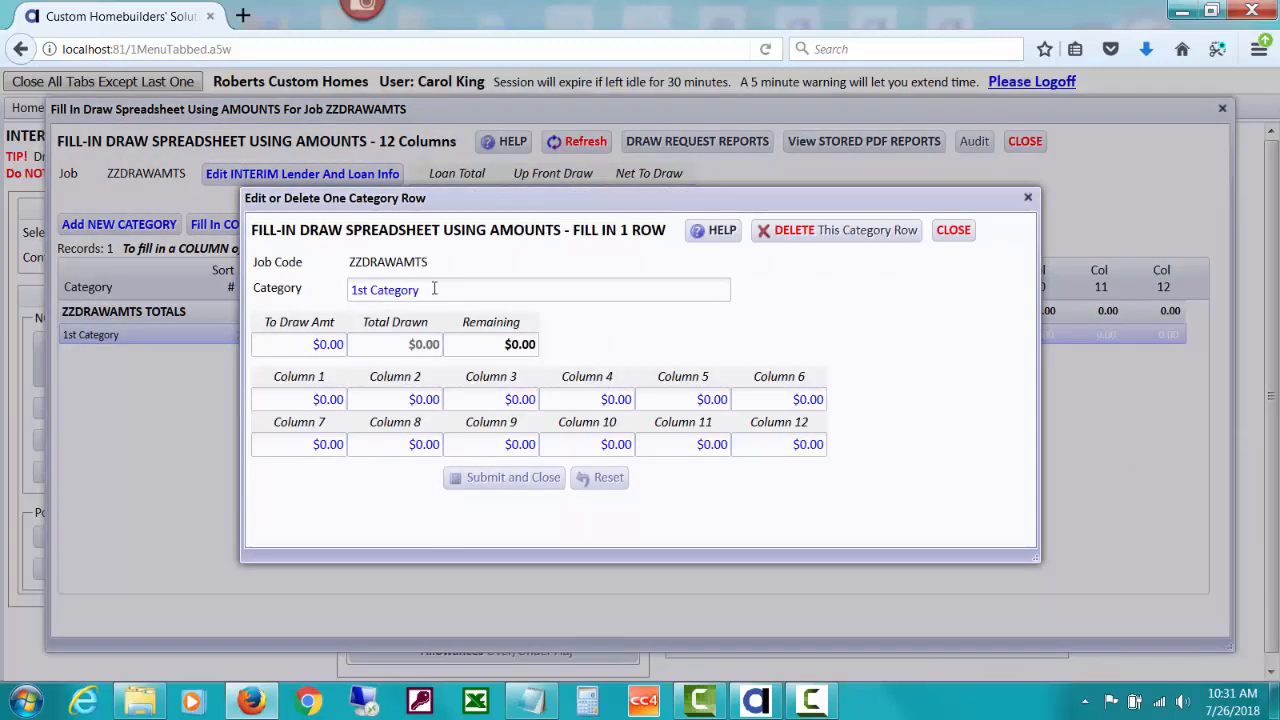
pyautogui.moveTo(434, 289); pyautogui.dragTo(338, 292)
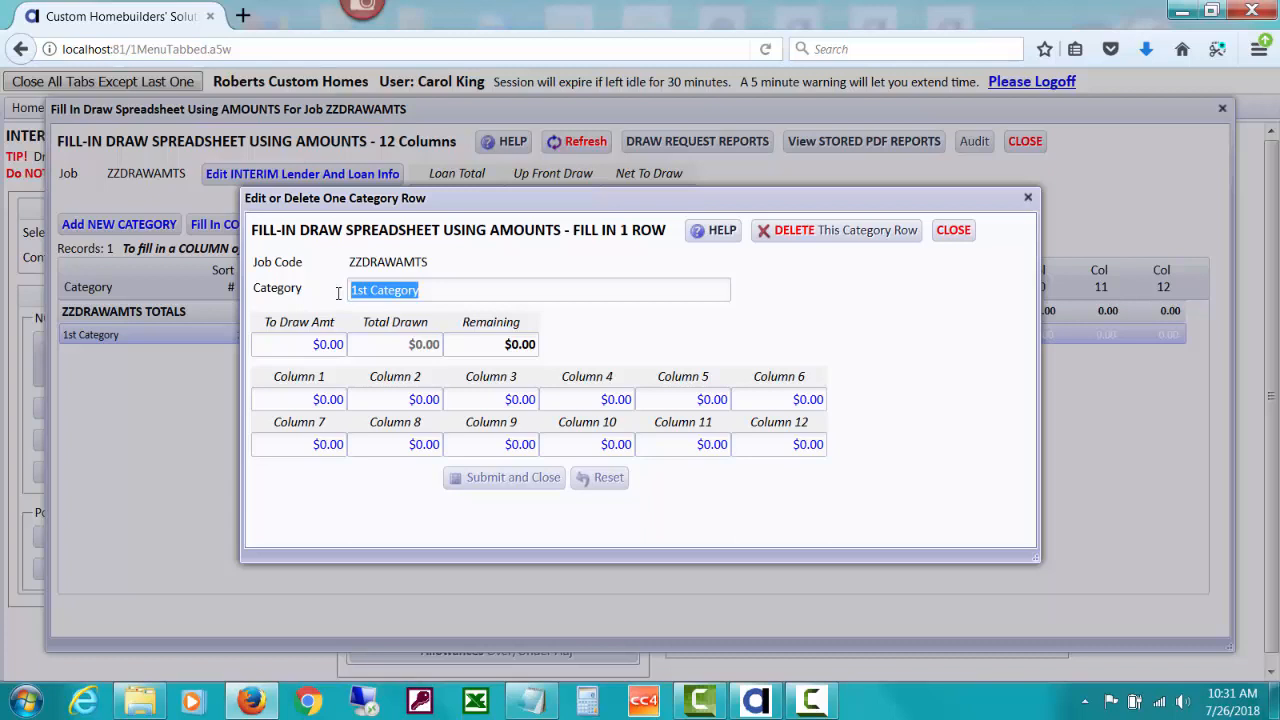
pyautogui.write('PLUMBI')
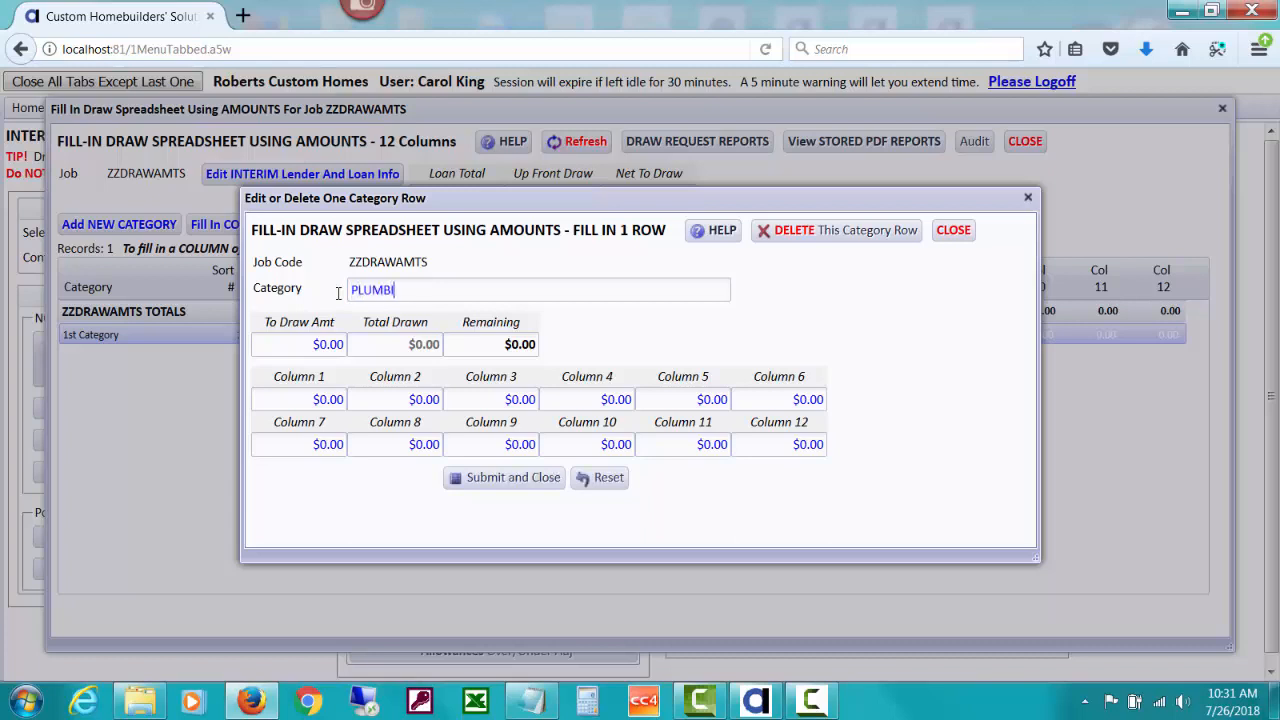
pyautogui.write('NG ROUGH')
pyautogui.press('Tab')
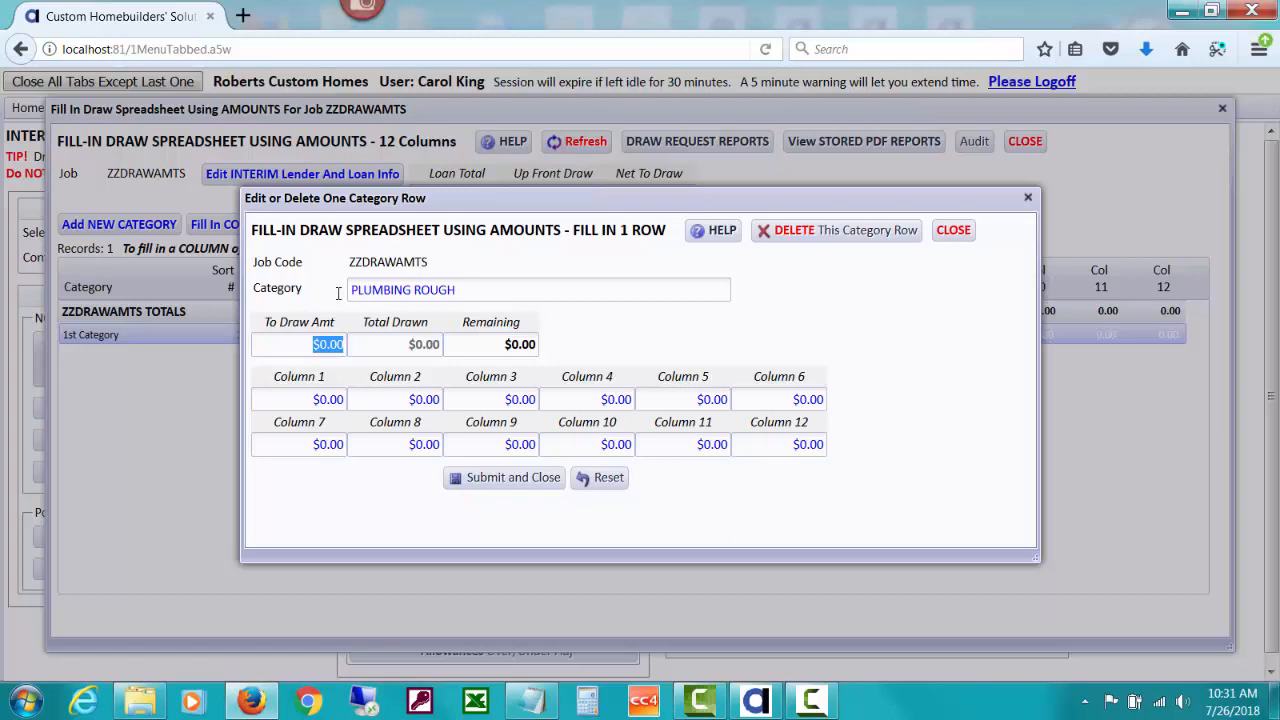
pyautogui.click(508, 480)
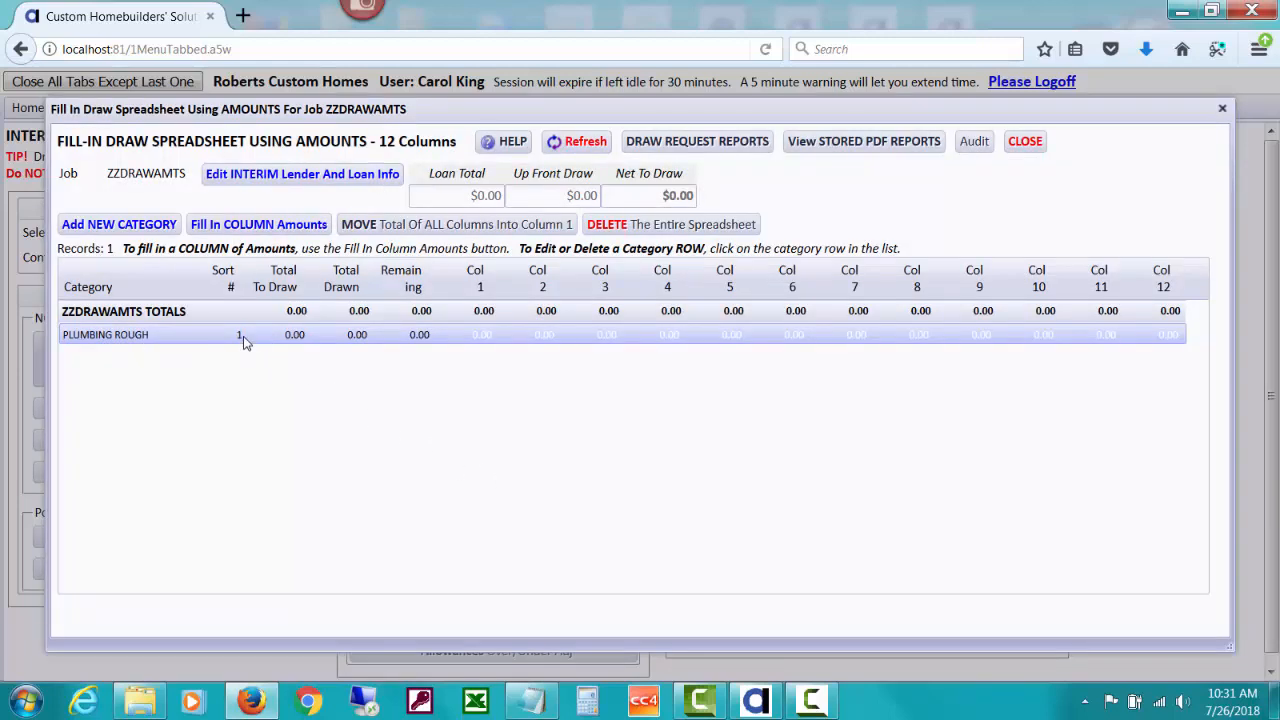
# Step: Add a FOUNDATION category with sort number 2 to the ZZDRAWAMTS draw spreadsheet, consulting the tip about sort numbers
pyautogui.click(160, 228)
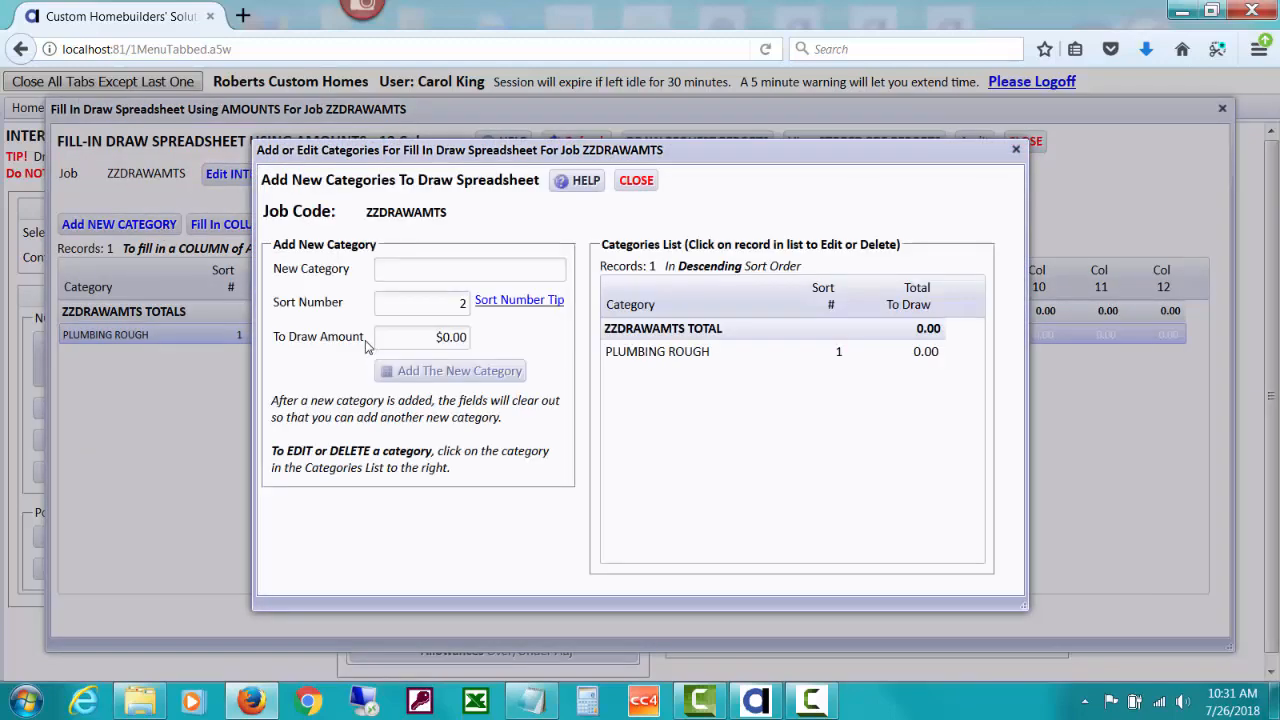
pyautogui.write('FOUNDAT')
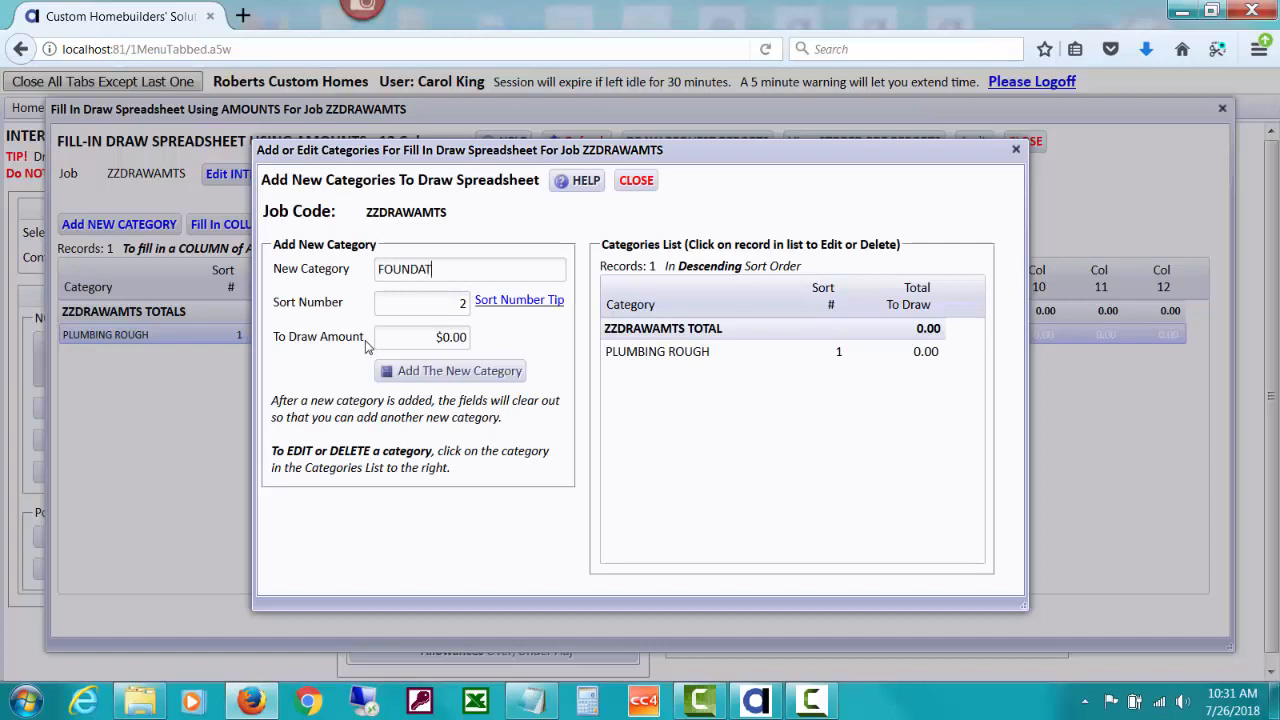
pyautogui.write('ION')
pyautogui.press('Tab')
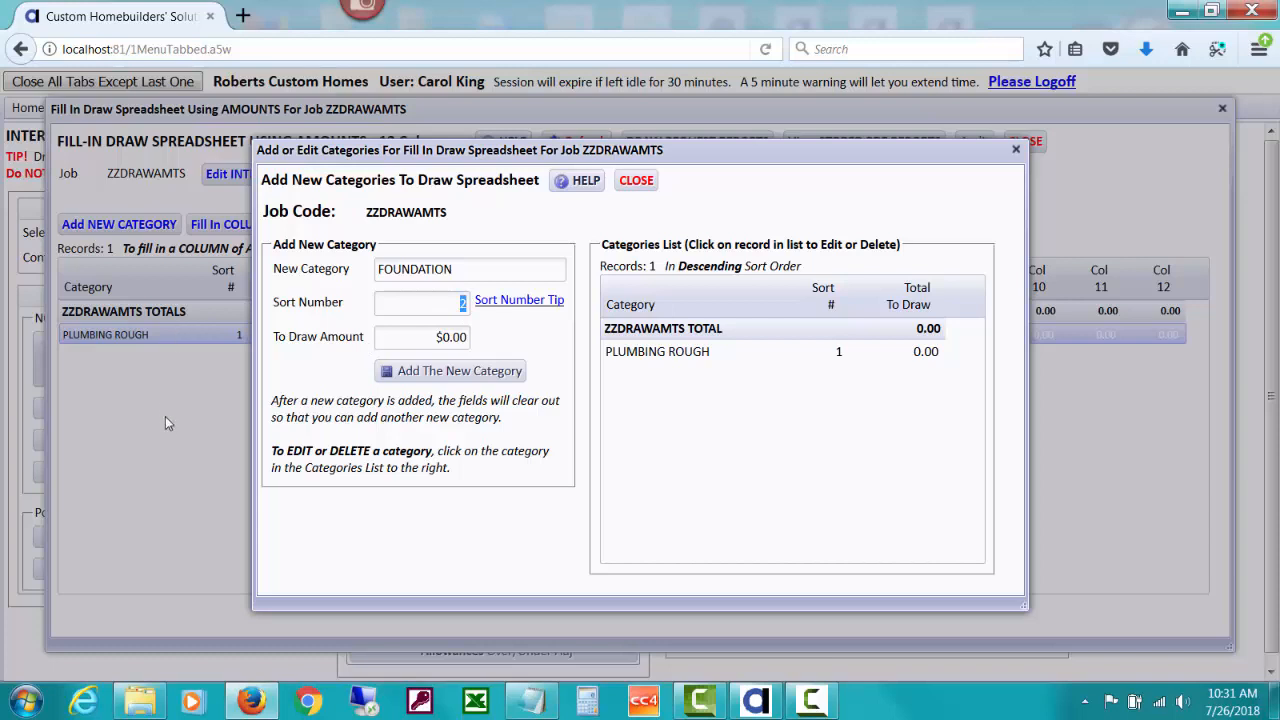
pyautogui.click(493, 306)
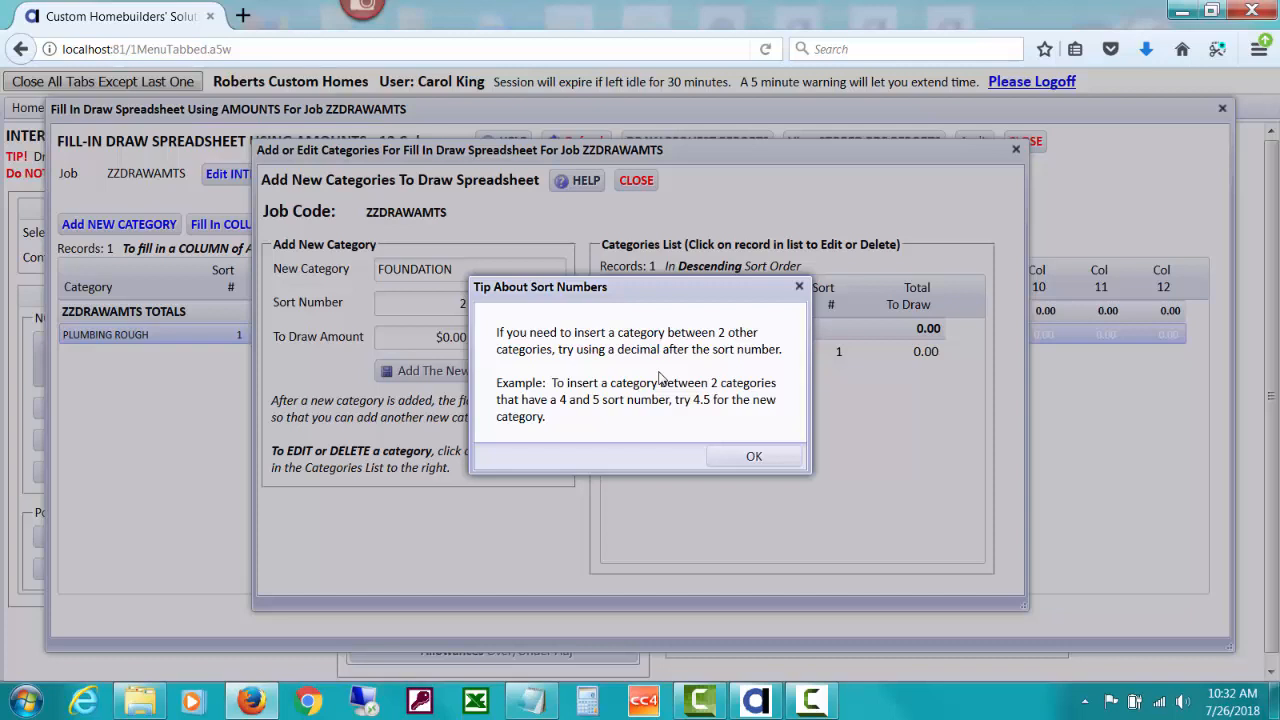
pyautogui.click(750, 456)
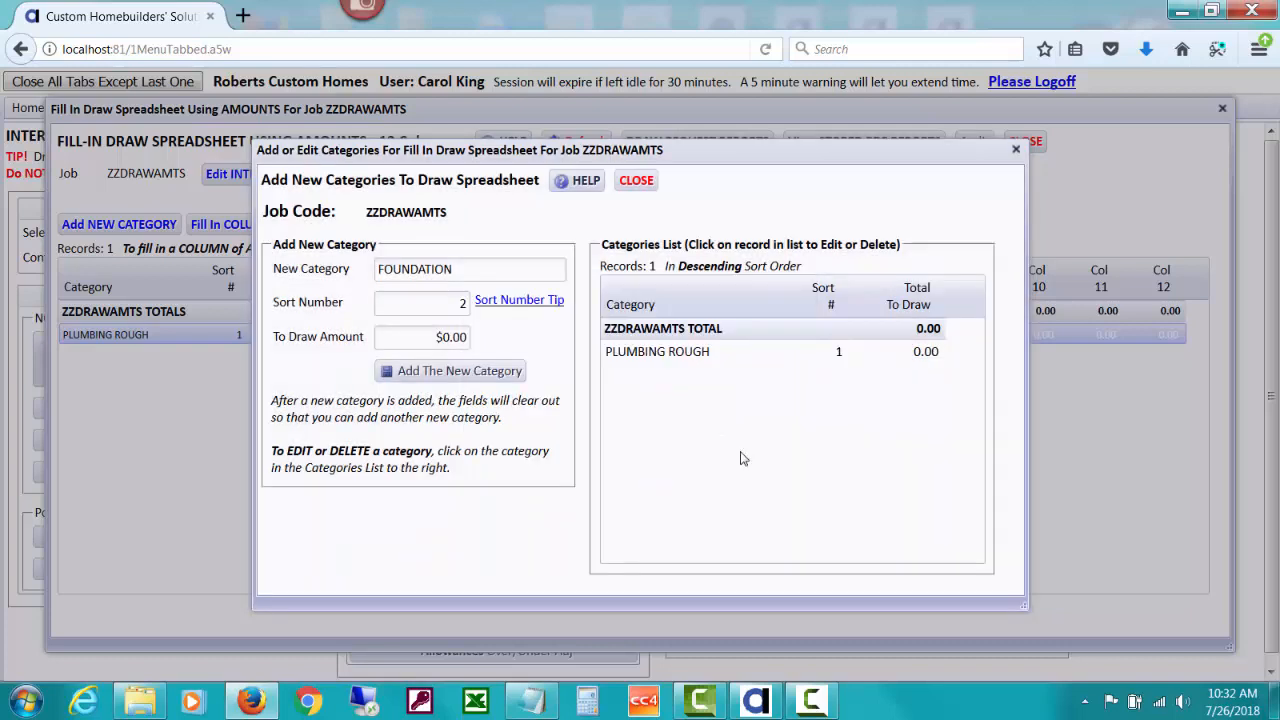
pyautogui.click(403, 336)
pyautogui.click(497, 372)
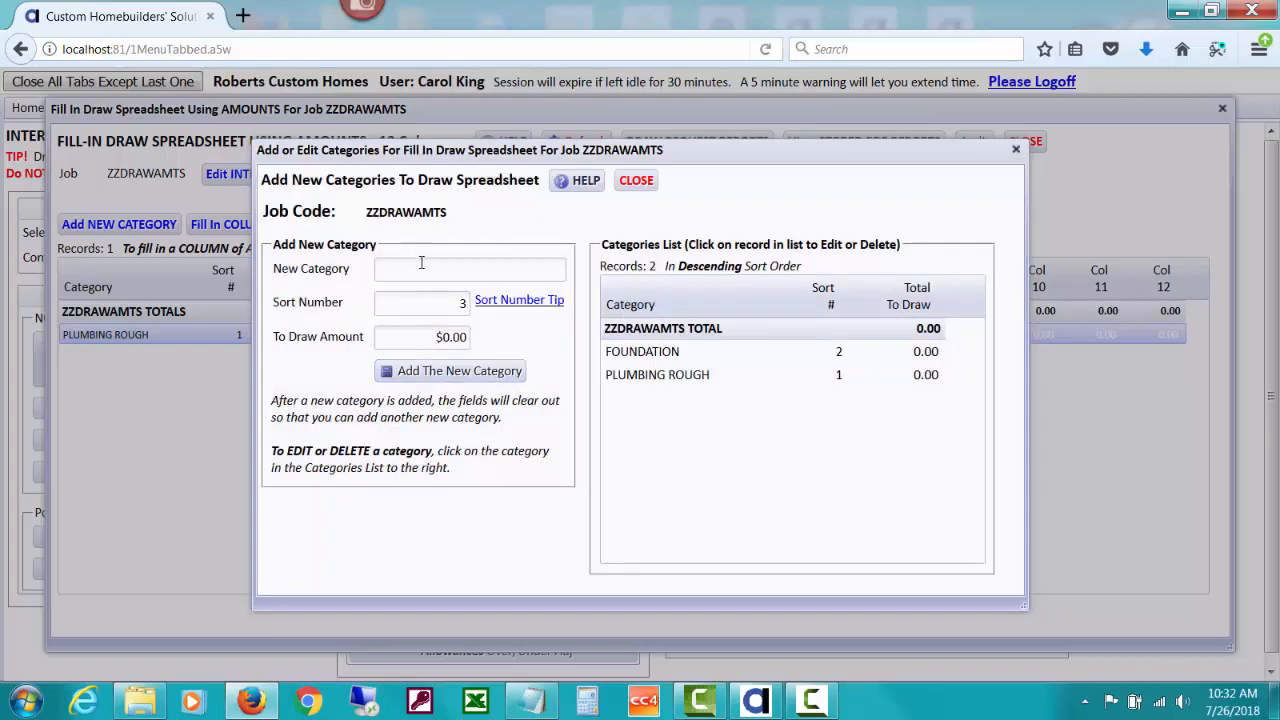
# Step: Add a STUDS AND PLATES category with sort number 3 and finish adding categories
pyautogui.click(421, 263)
pyautogui.write('STUDS AND PLATES')
pyautogui.click(510, 372)
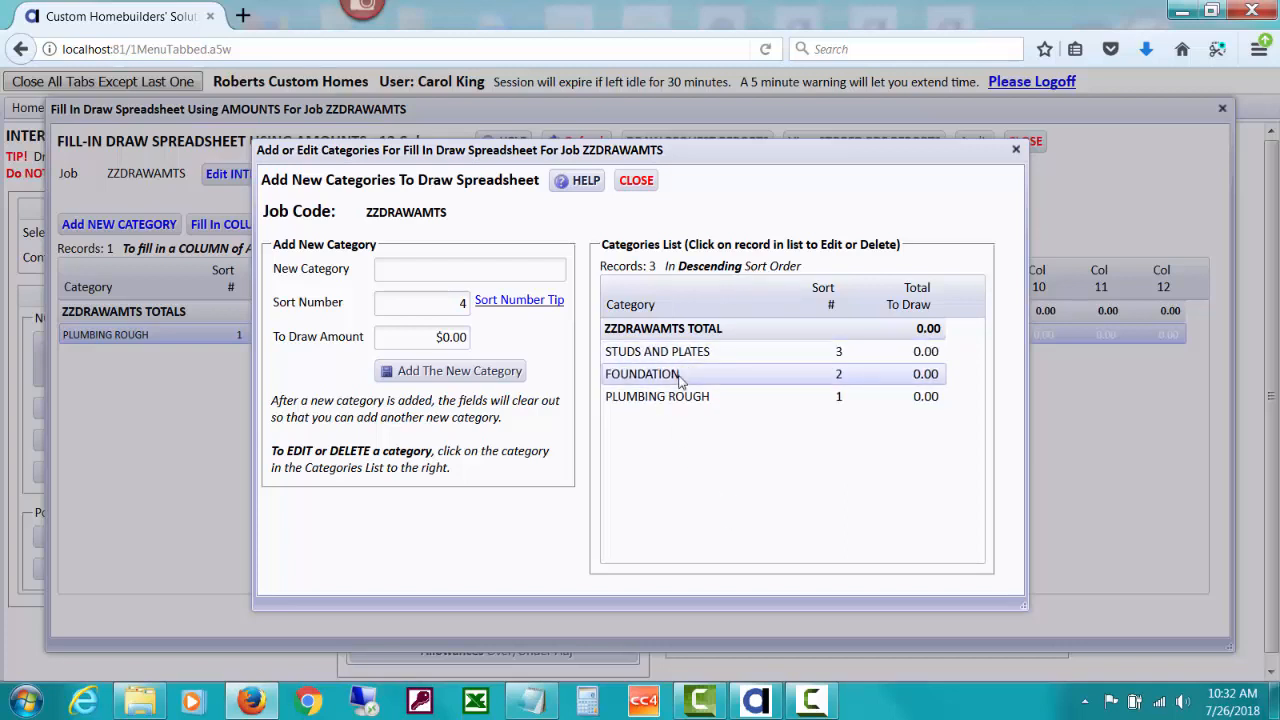
pyautogui.click(637, 186)
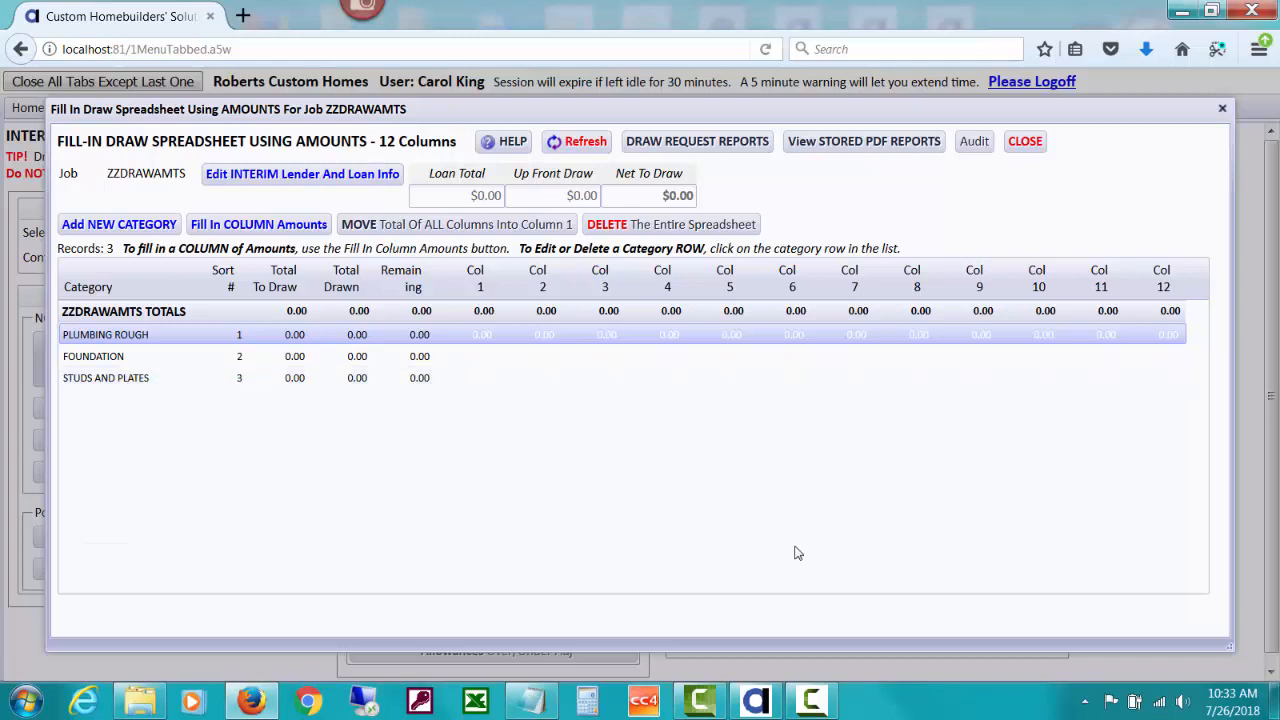
pyautogui.click(823, 693)
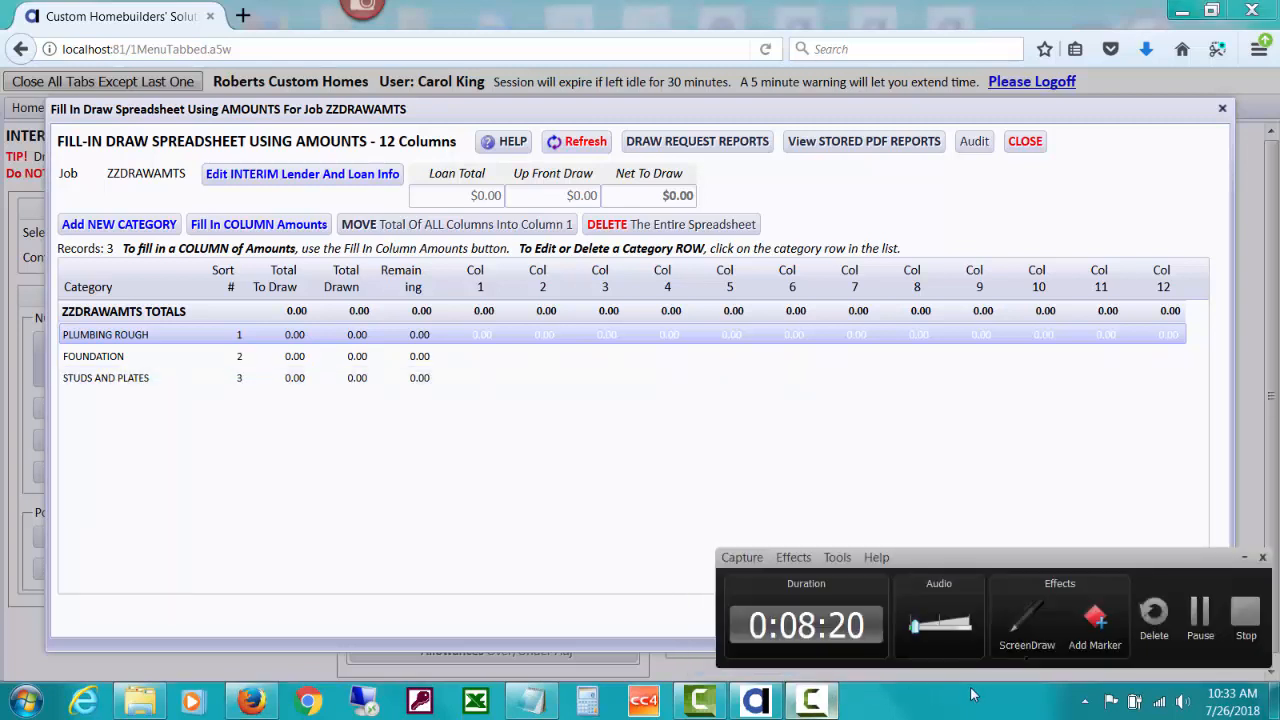
pyautogui.click(1199, 617)
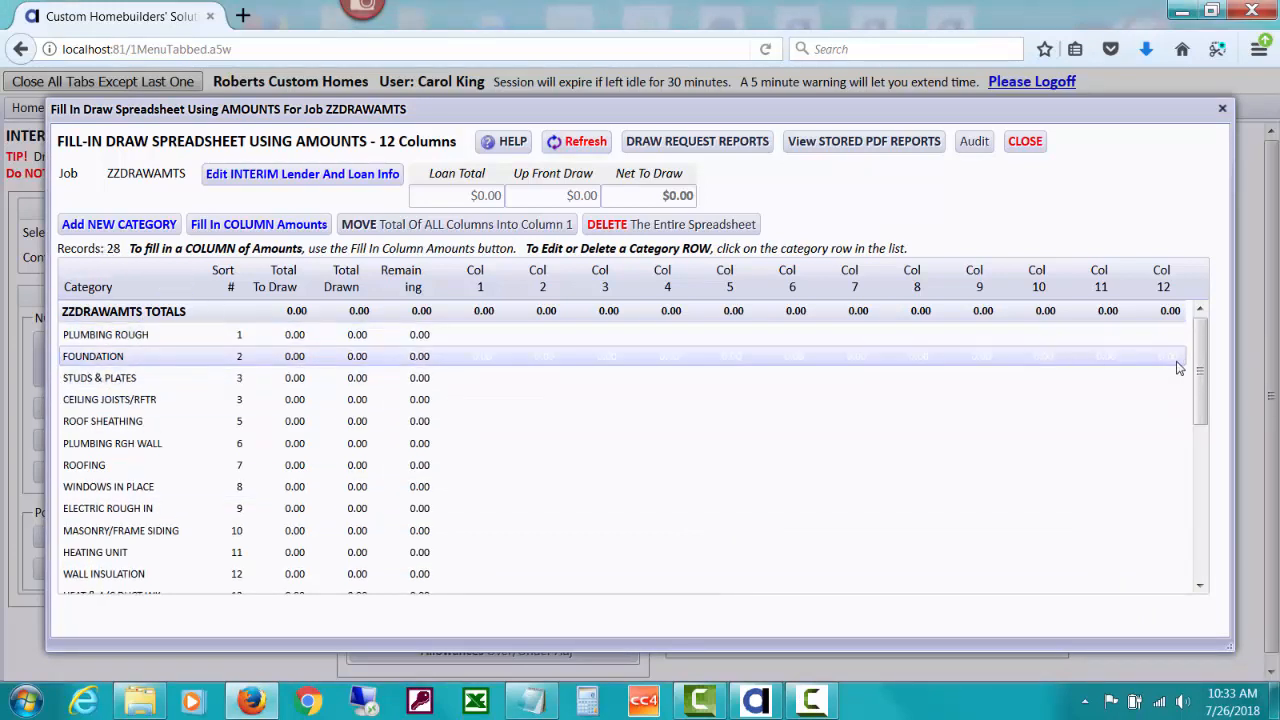
# Step: Close the amounts spreadsheet and open the fill-in draw spreadsheet setup using percents for job ZZDRAWPCTS
pyautogui.moveTo(1199, 368)
pyautogui.mouseDown()
pyautogui.moveTo(1208, 542)
pyautogui.moveTo(1195, 360)
pyautogui.mouseUp()
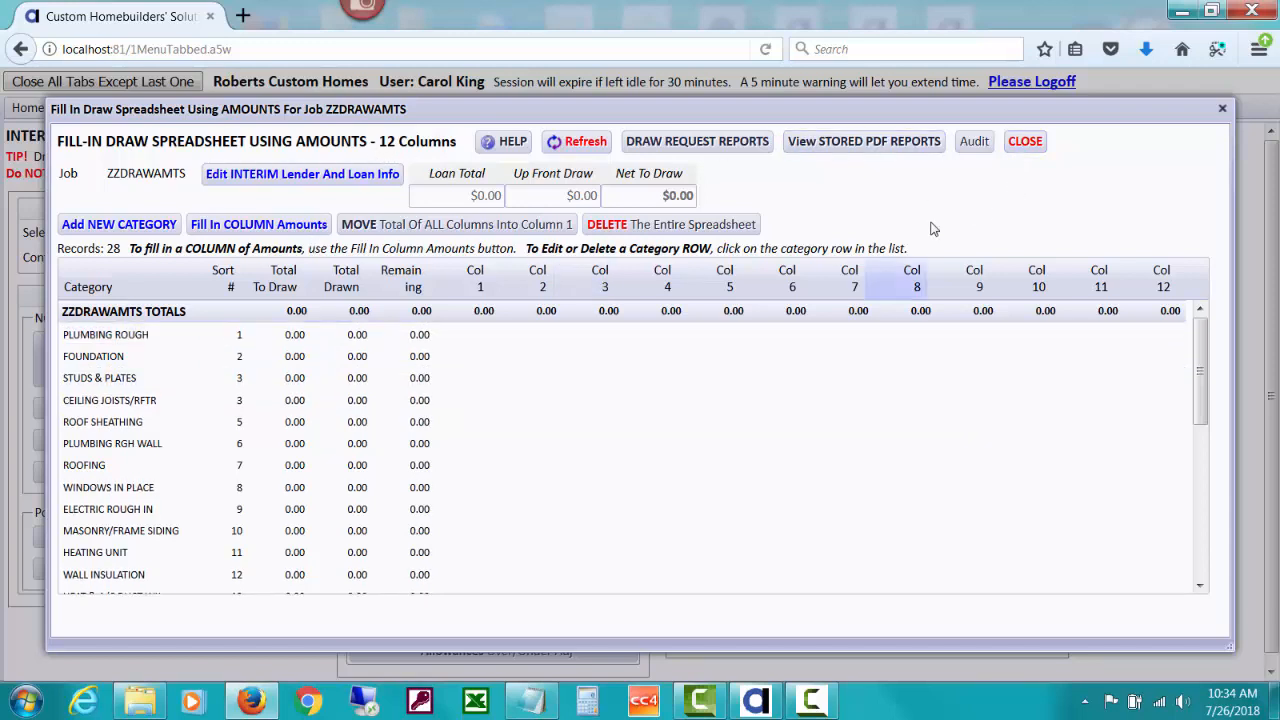
pyautogui.click(1027, 141)
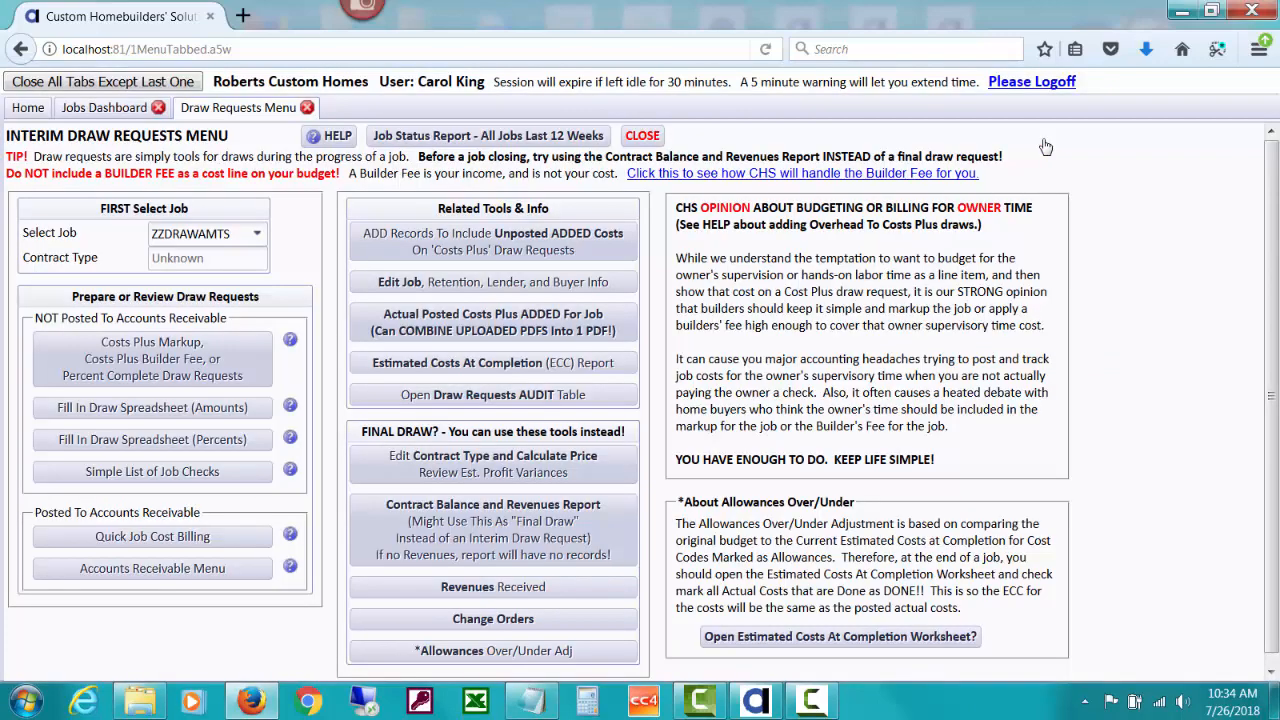
pyautogui.click(257, 234)
pyautogui.scroll(-2, 409, 400)
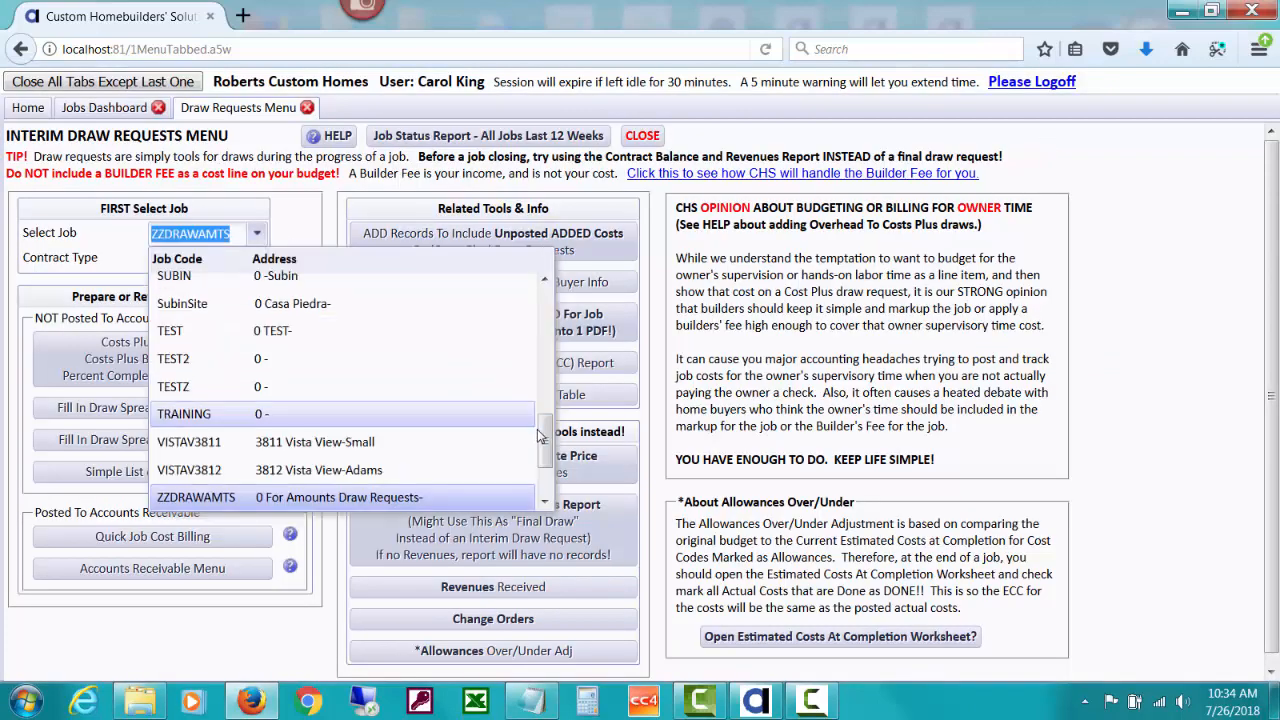
pyautogui.click(444, 486)
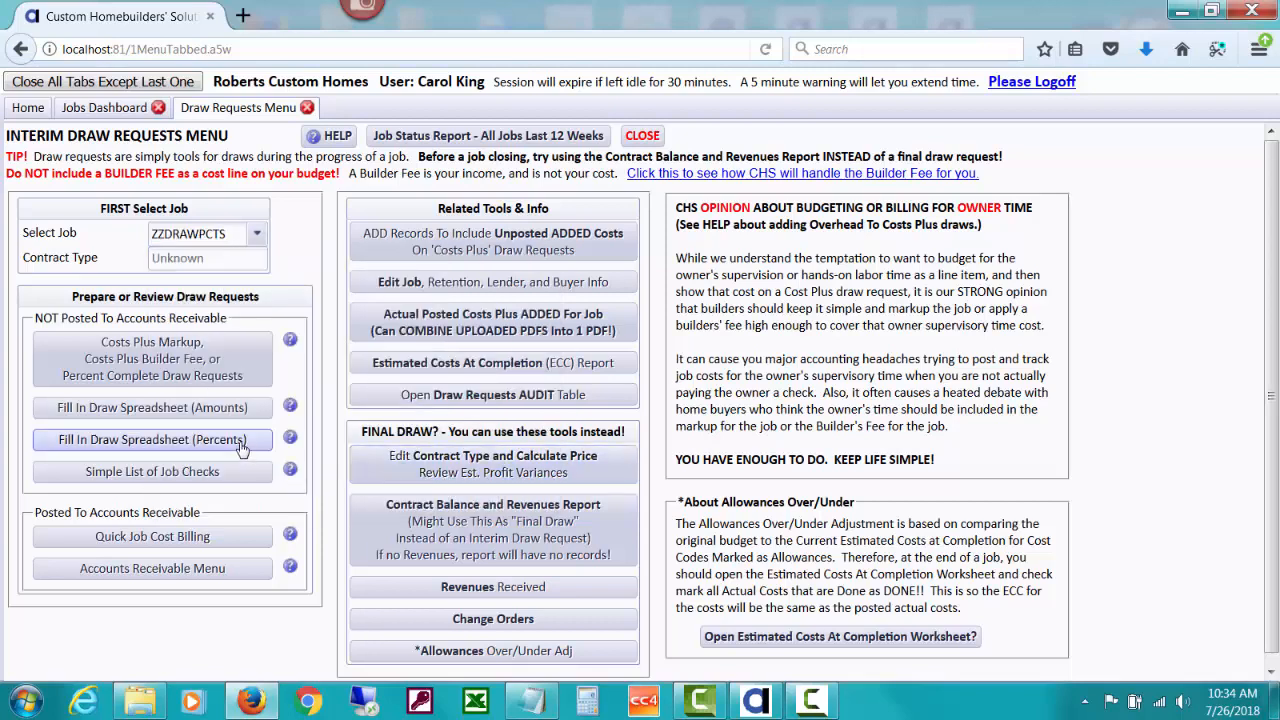
pyautogui.click(241, 449)
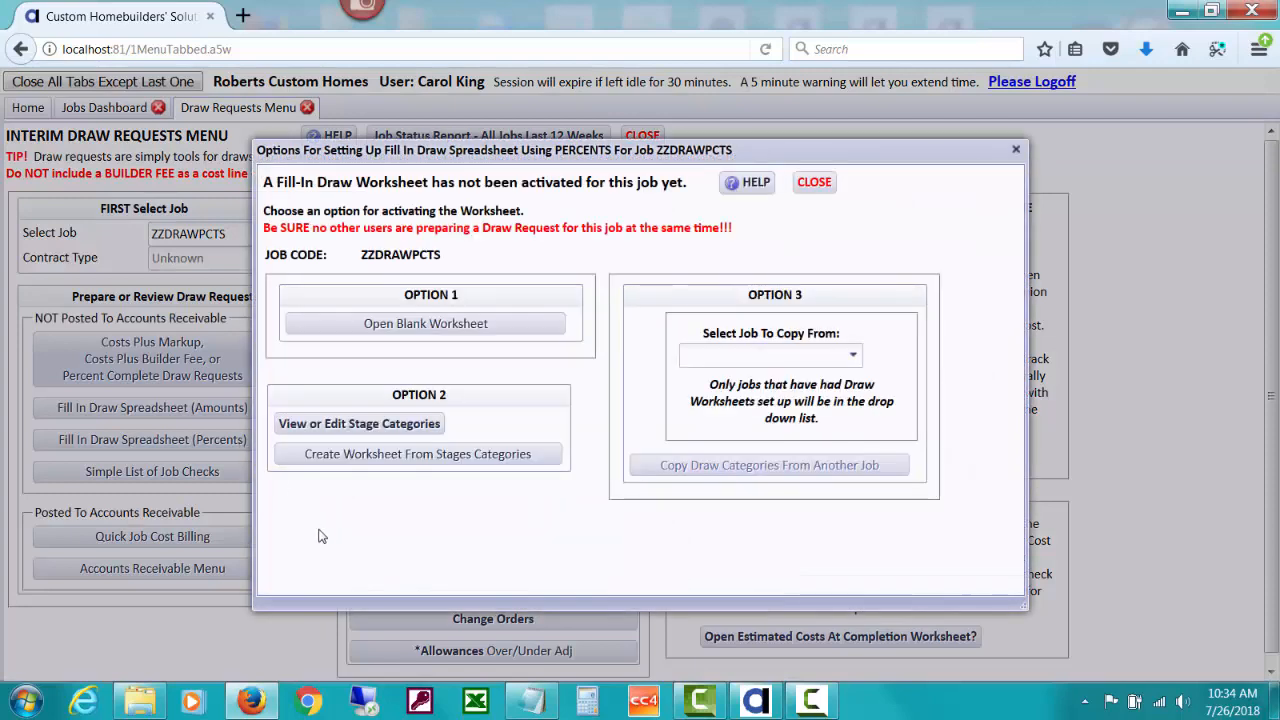
# Step: Create the percents worksheet by copying the draw categories from job ZZDRAWAMTS
pyautogui.click(852, 357)
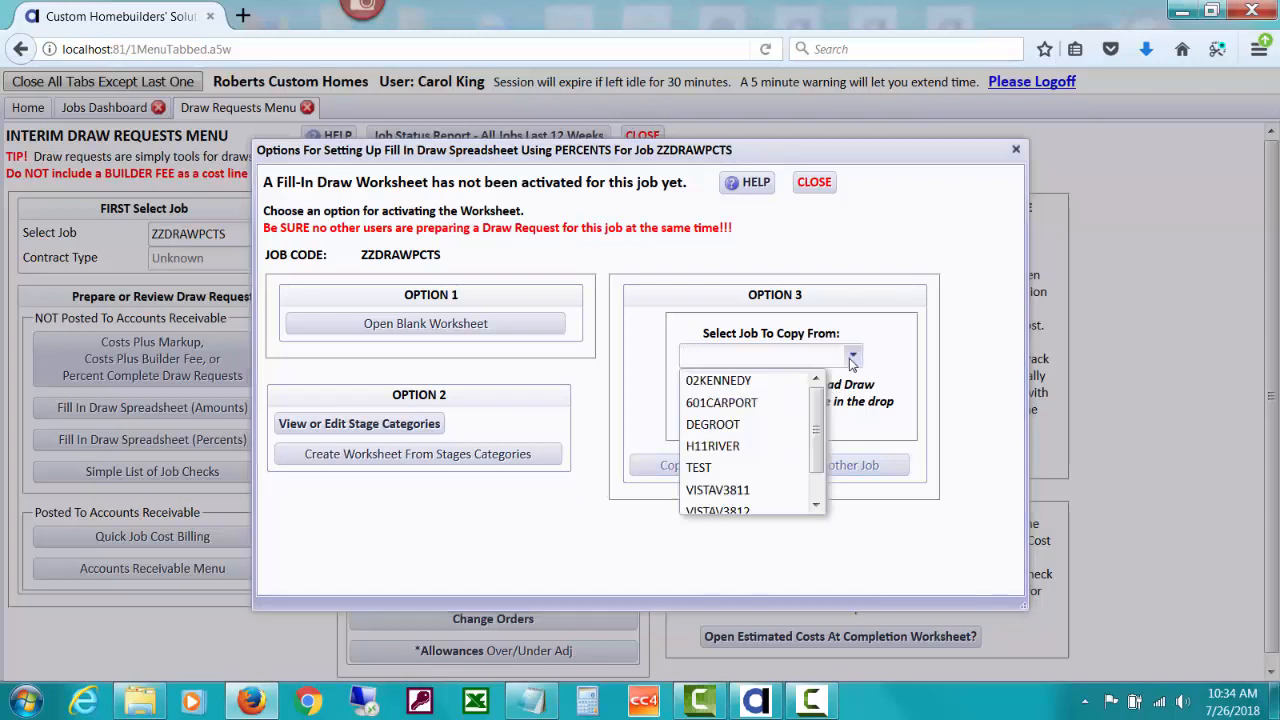
pyautogui.scroll(-2, 805, 430)
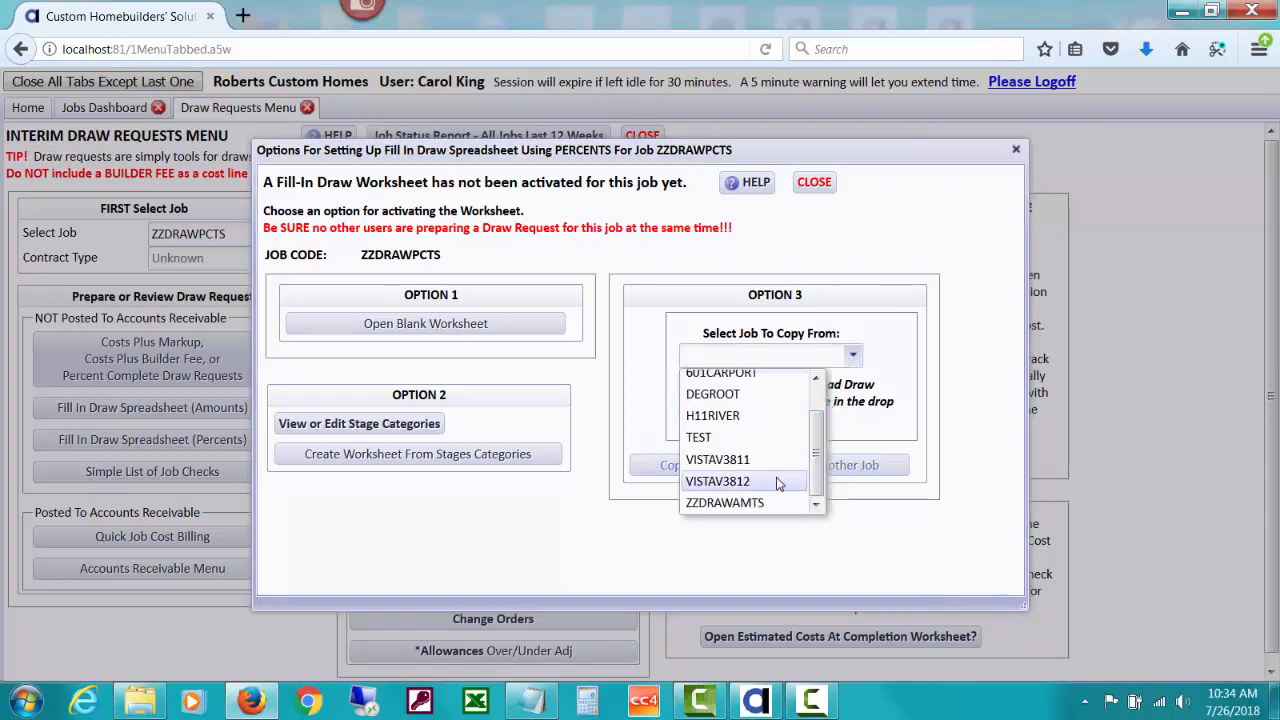
pyautogui.click(761, 503)
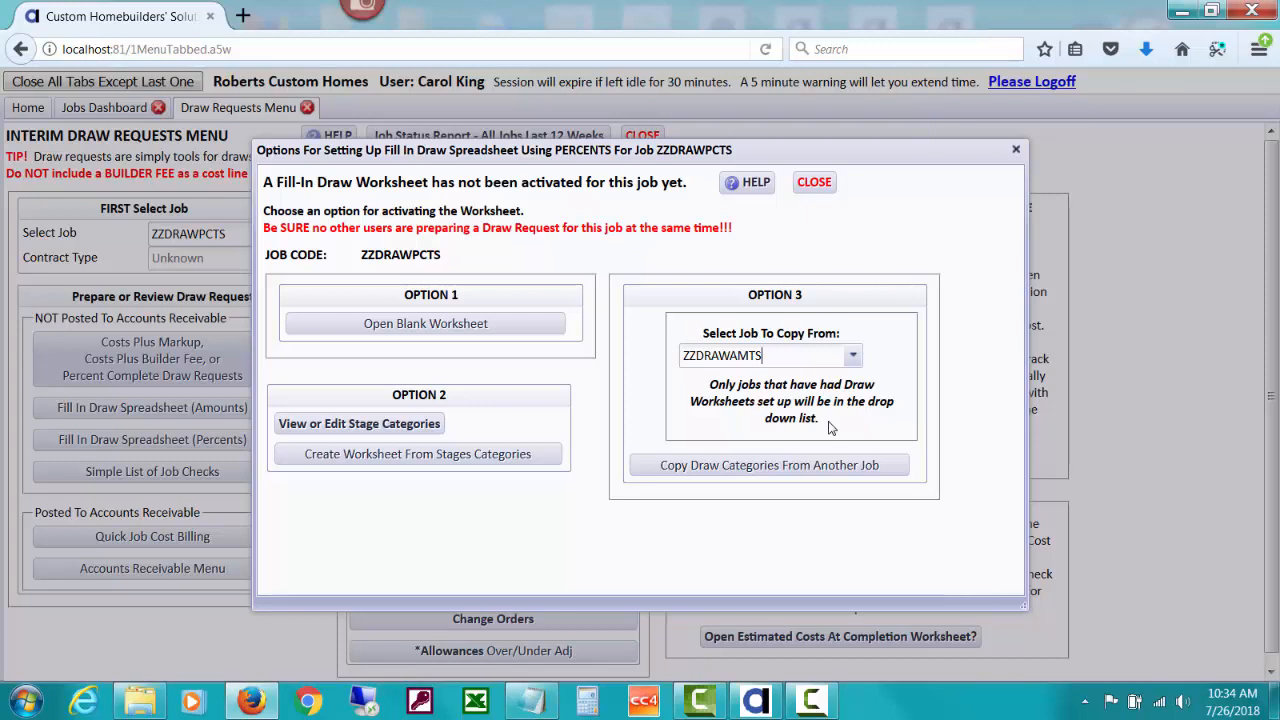
pyautogui.click(764, 466)
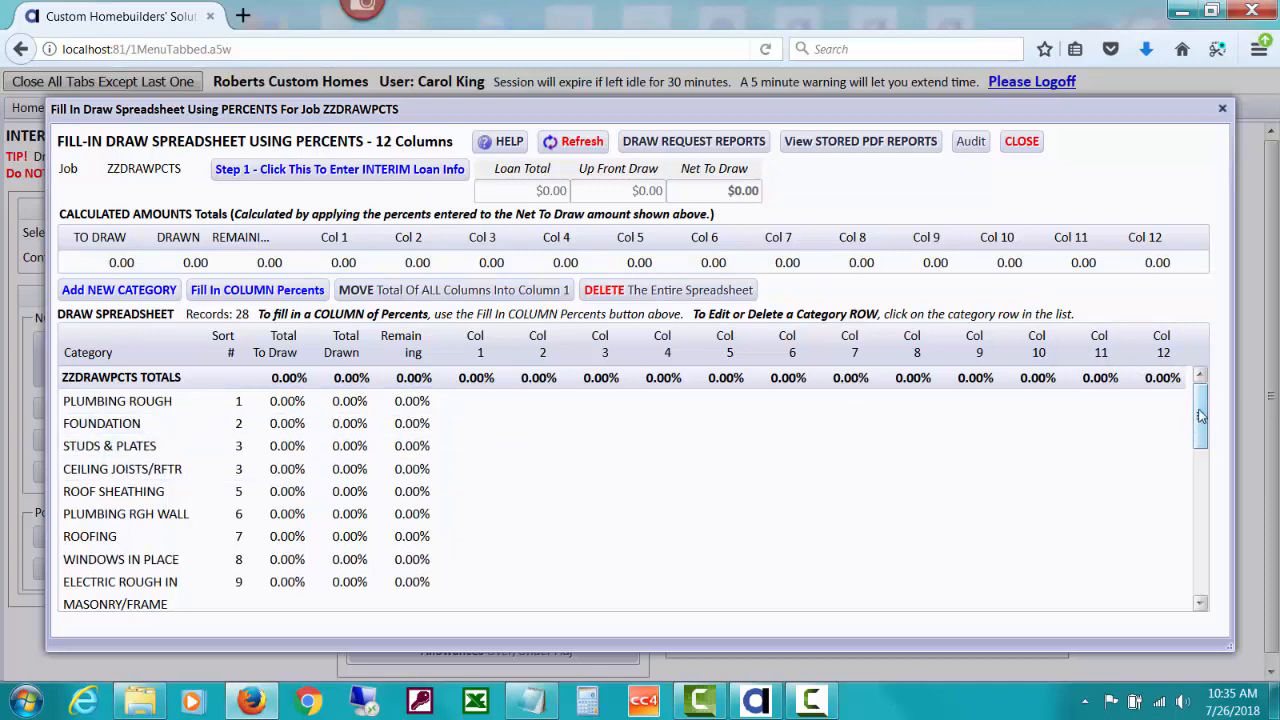
# Step: Set the PLUMBING ROUGH category's to-draw percent to 2% and submit the row
pyautogui.moveTo(1201, 416)
pyautogui.mouseDown()
pyautogui.moveTo(1208, 538)
pyautogui.moveTo(1195, 392)
pyautogui.mouseUp()
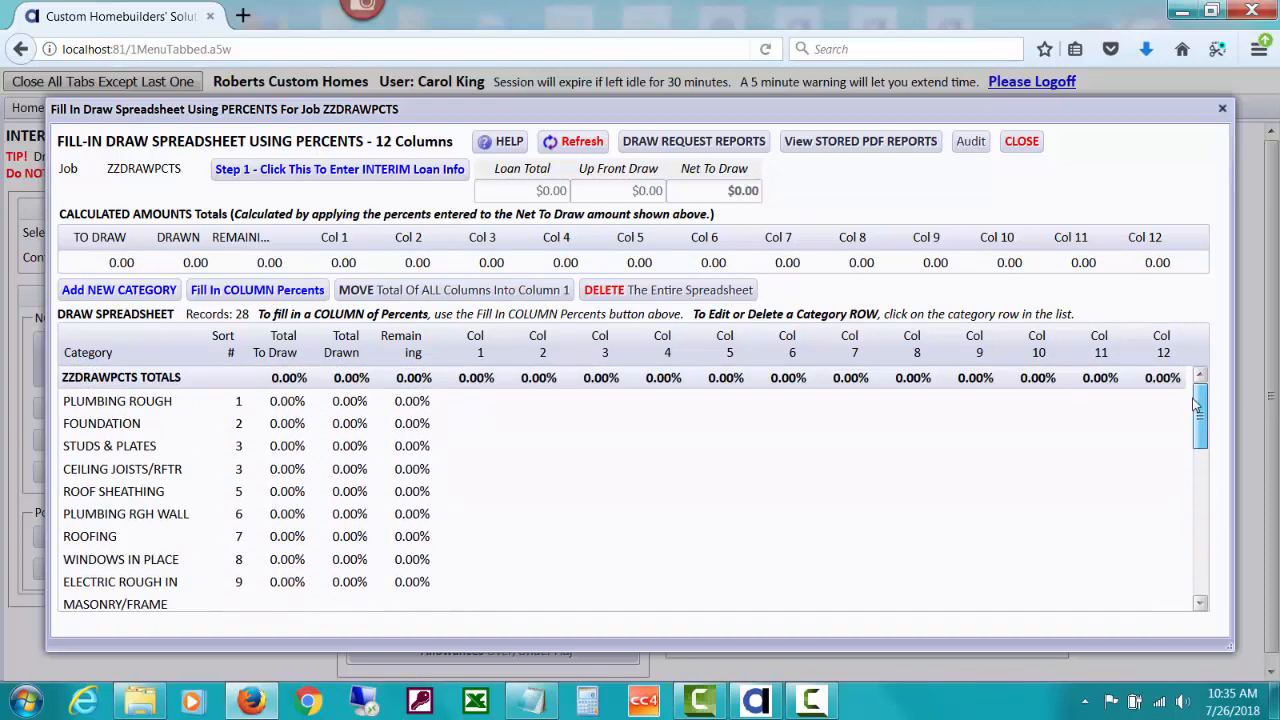
pyautogui.click(211, 401)
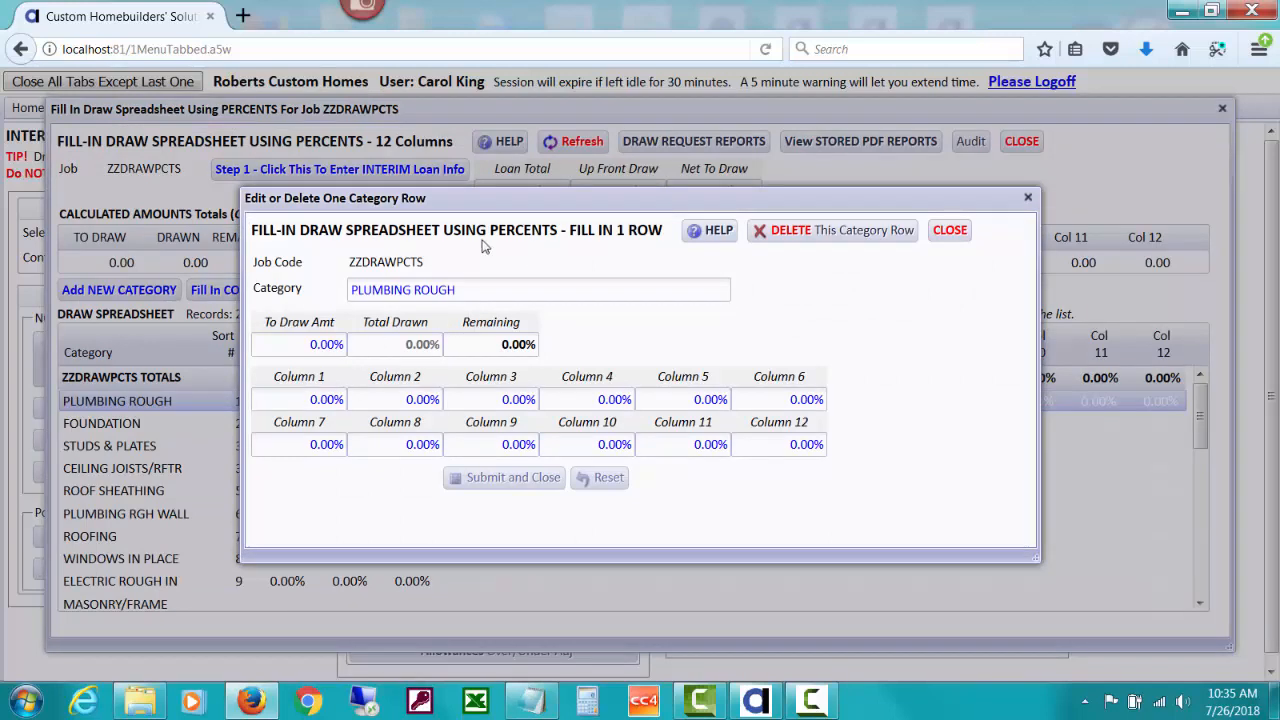
pyautogui.moveTo(507, 201); pyautogui.dragTo(694, 207)
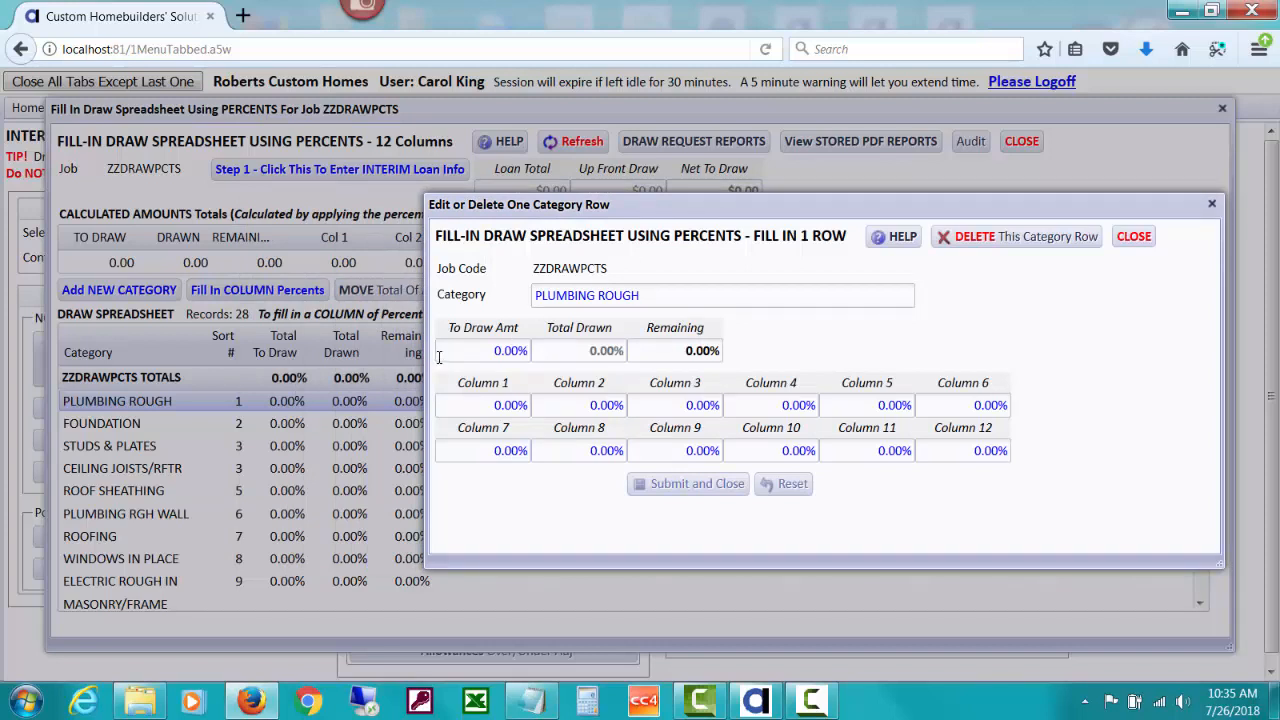
pyautogui.click(490, 348)
pyautogui.write('2')
pyautogui.press('Tab')
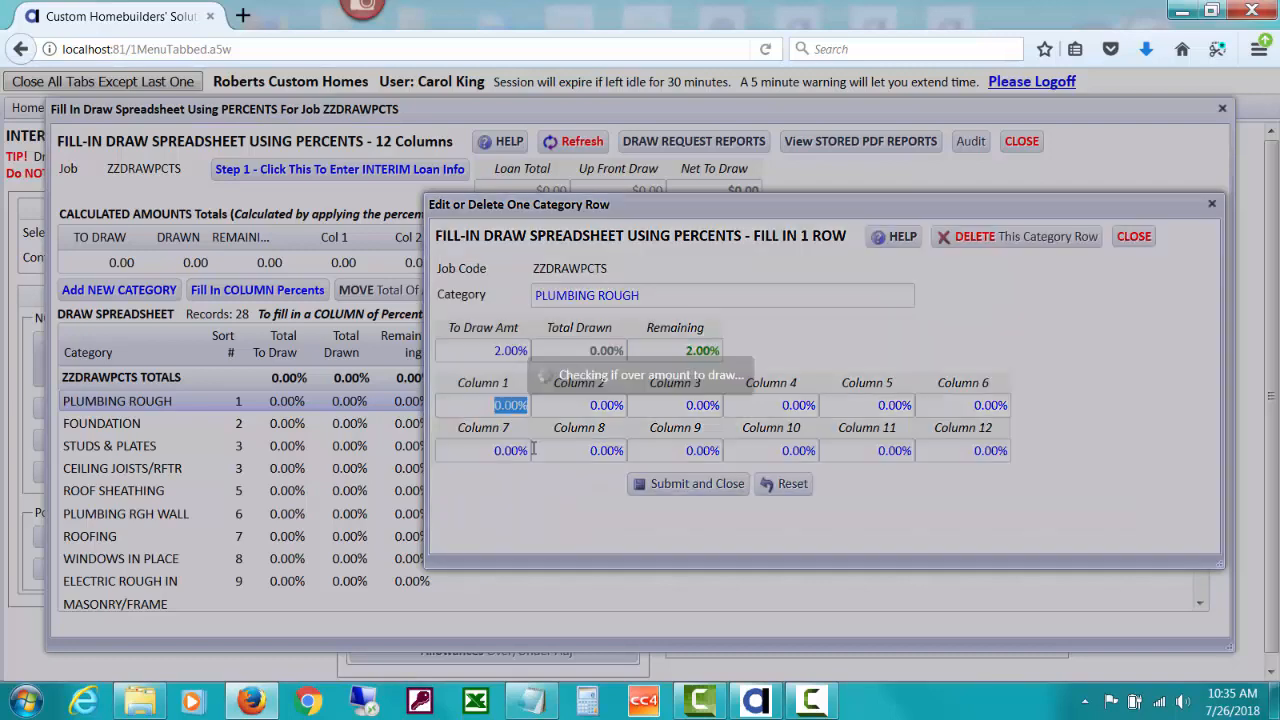
pyautogui.click(697, 484)
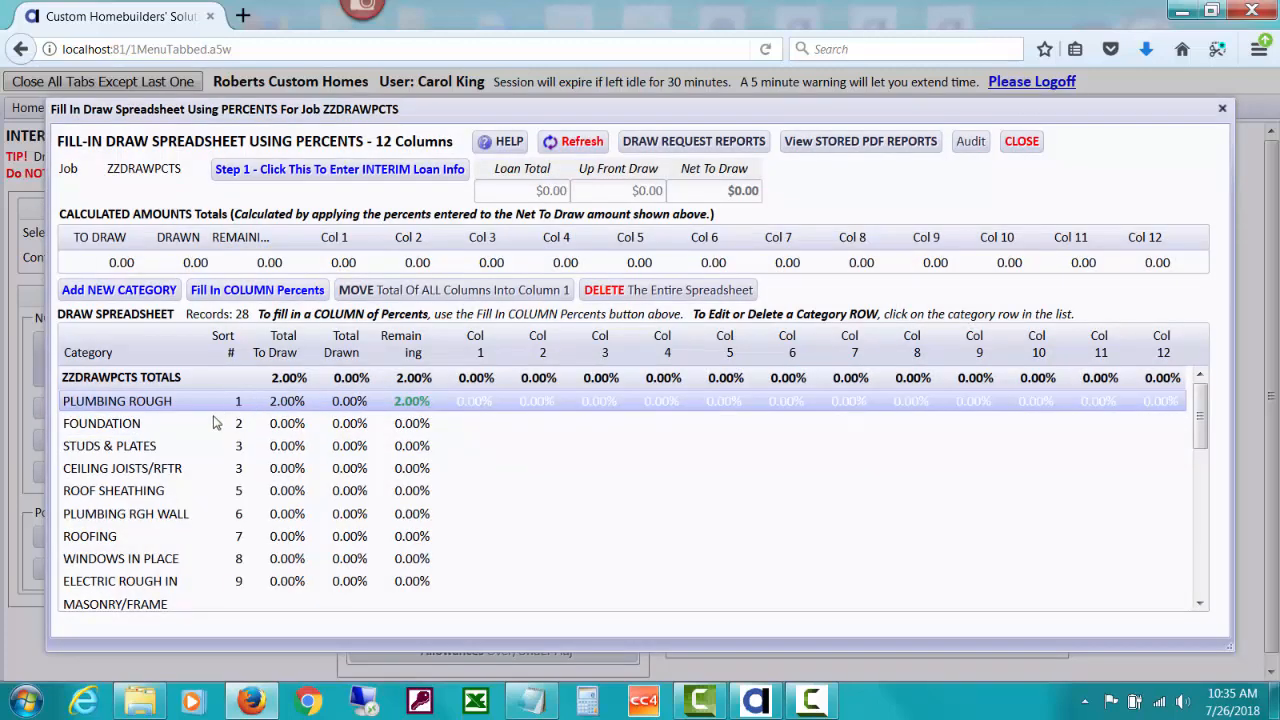
# Step: Set the FOUNDATION category's to-draw percent to 12% and submit the row
pyautogui.click(155, 424)
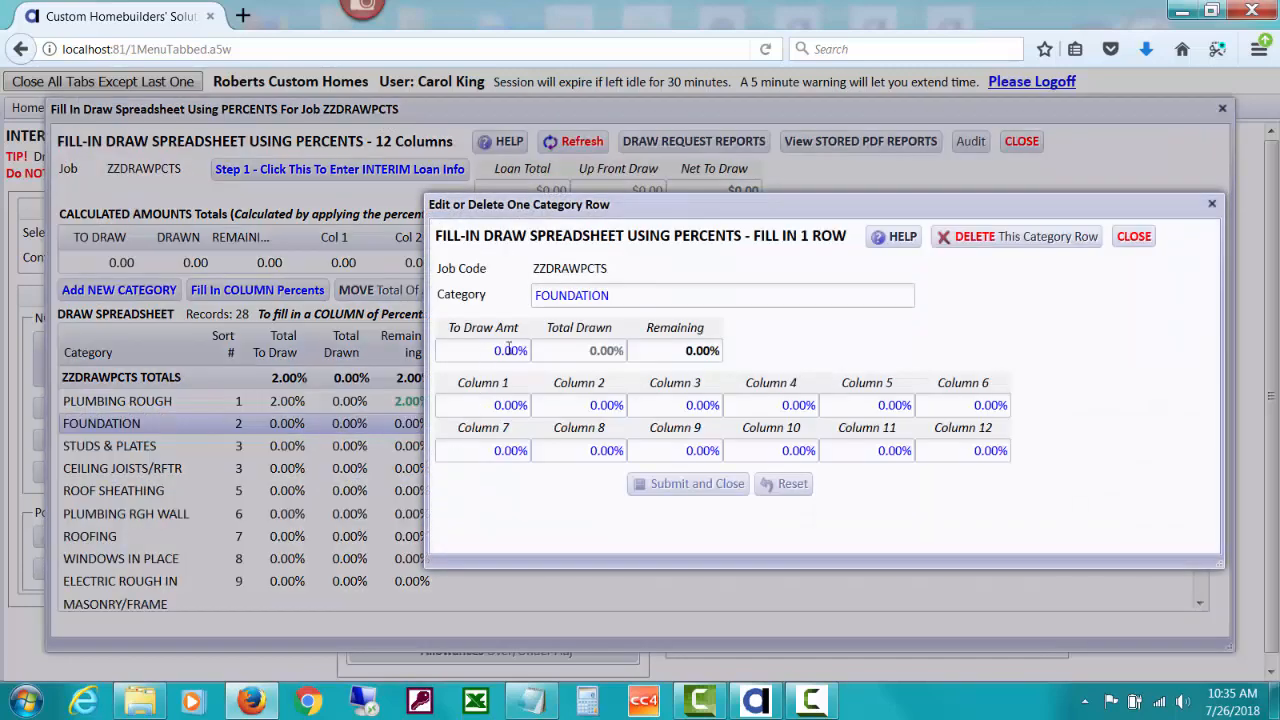
pyautogui.click(486, 350)
pyautogui.write('12')
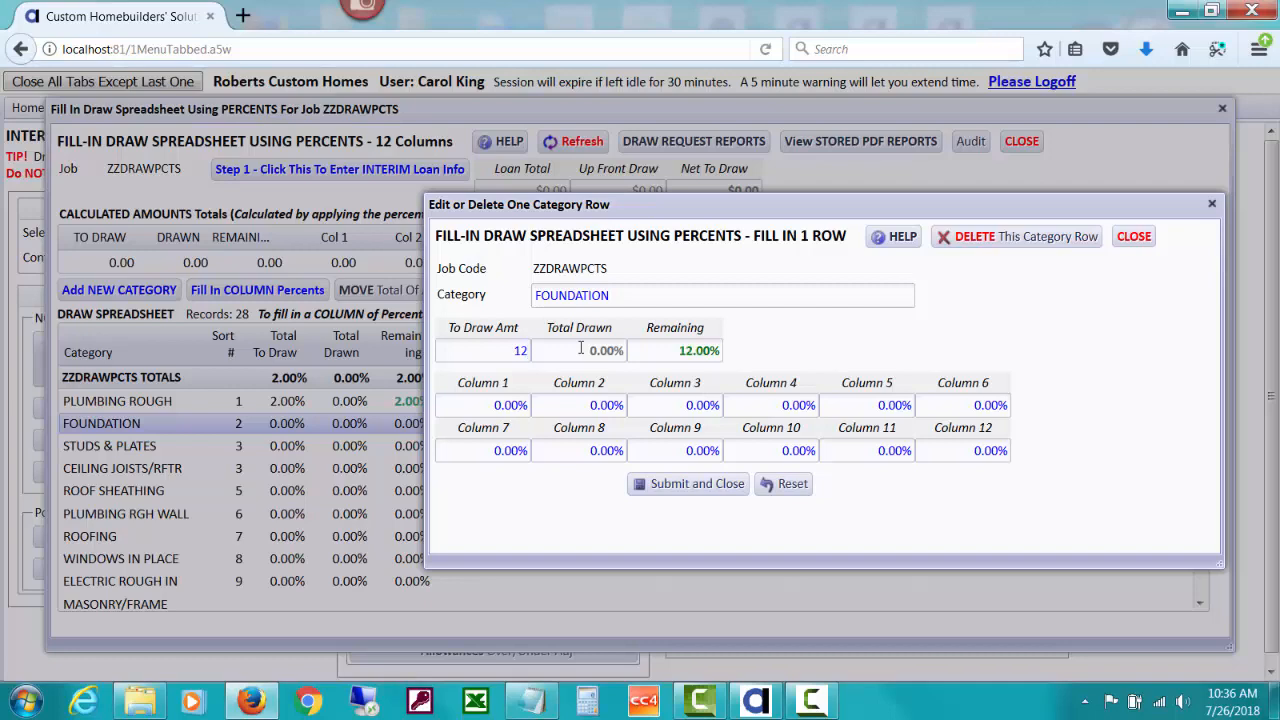
pyautogui.press('Tab')
pyautogui.click(697, 484)
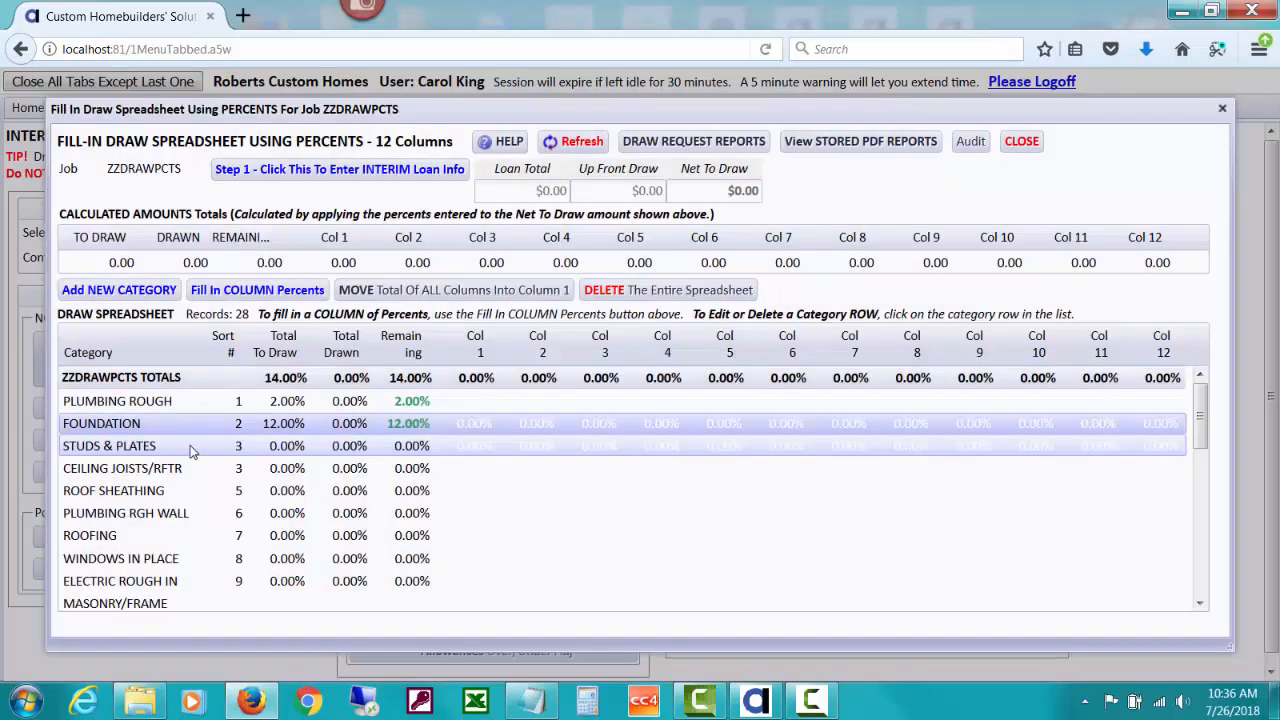
# Step: Set the STUDS & PLATES category's to-draw percent to 8% and submit the row
pyautogui.click(191, 447)
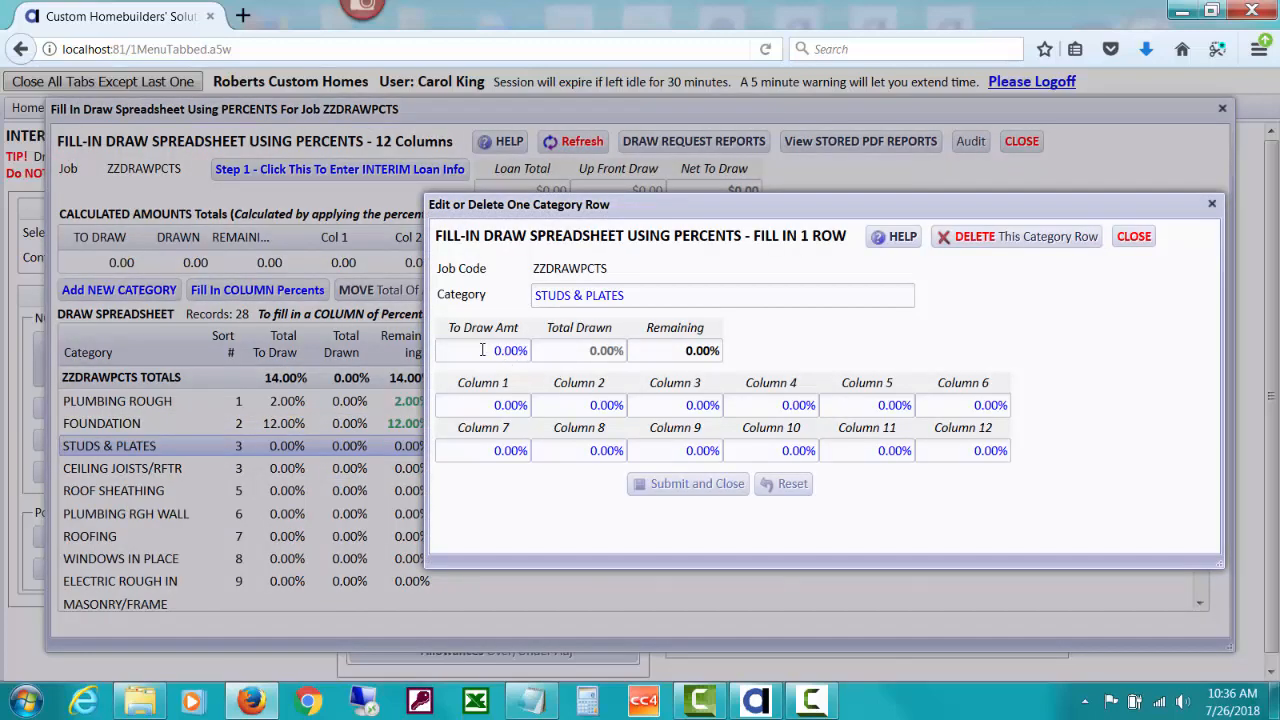
pyautogui.click(482, 350)
pyautogui.write('8')
pyautogui.press('Tab')
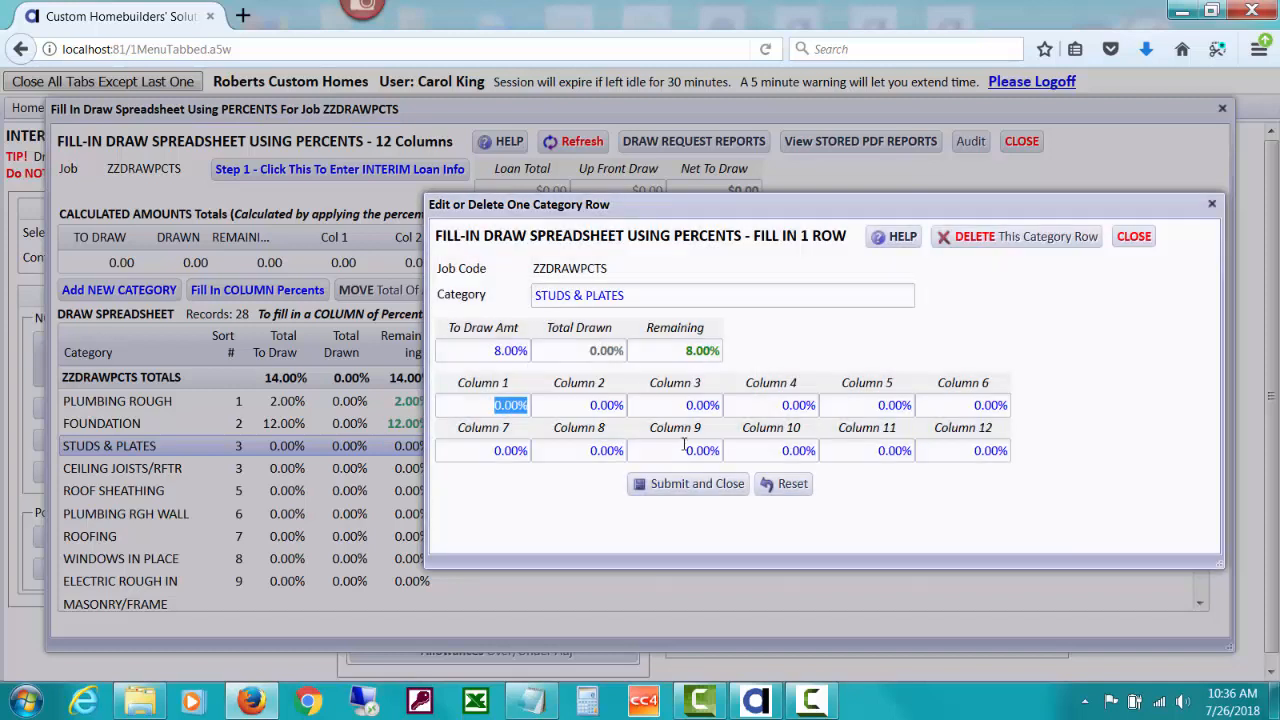
pyautogui.click(692, 486)
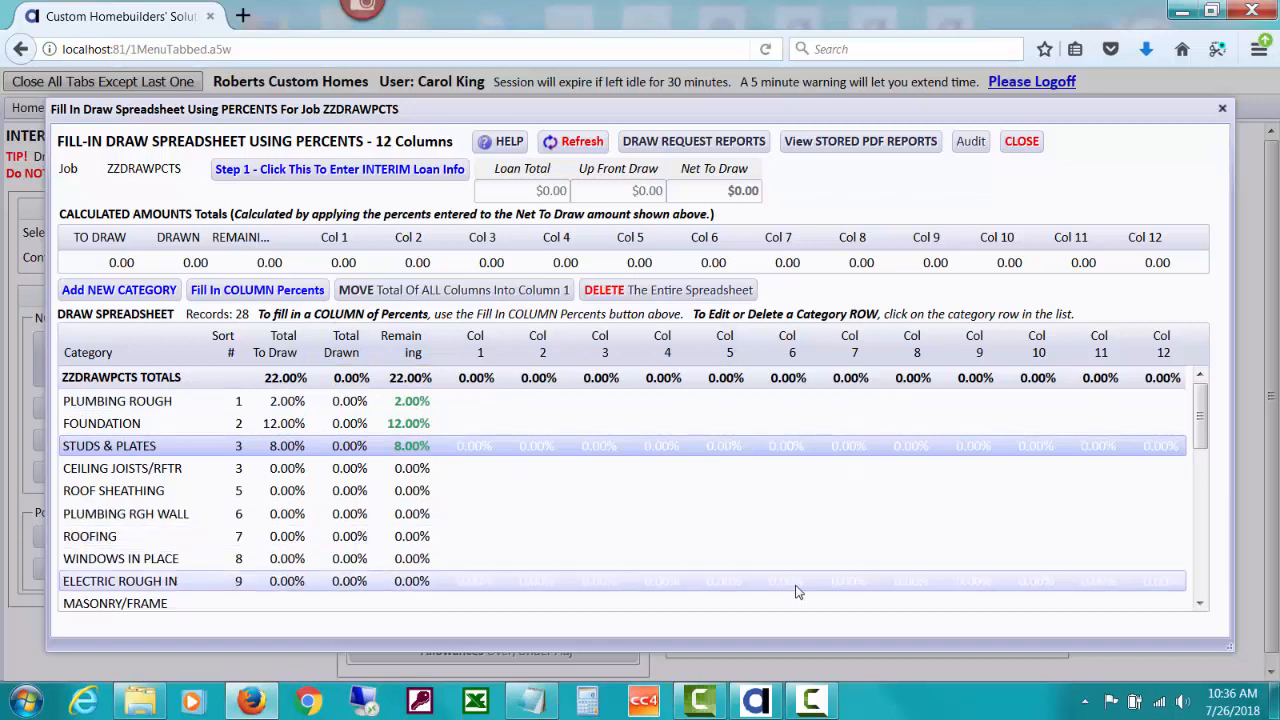
pyautogui.moveTo(818, 702)
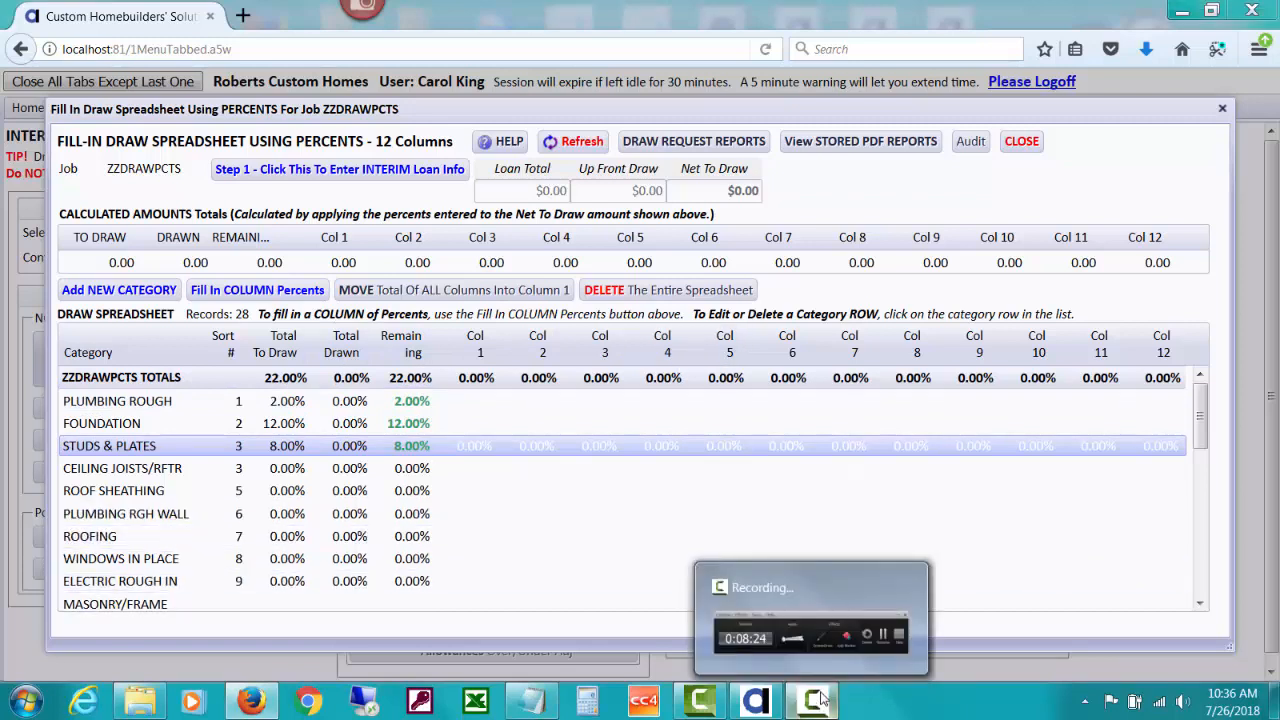
pyautogui.click(818, 702)
pyautogui.click(1203, 618)
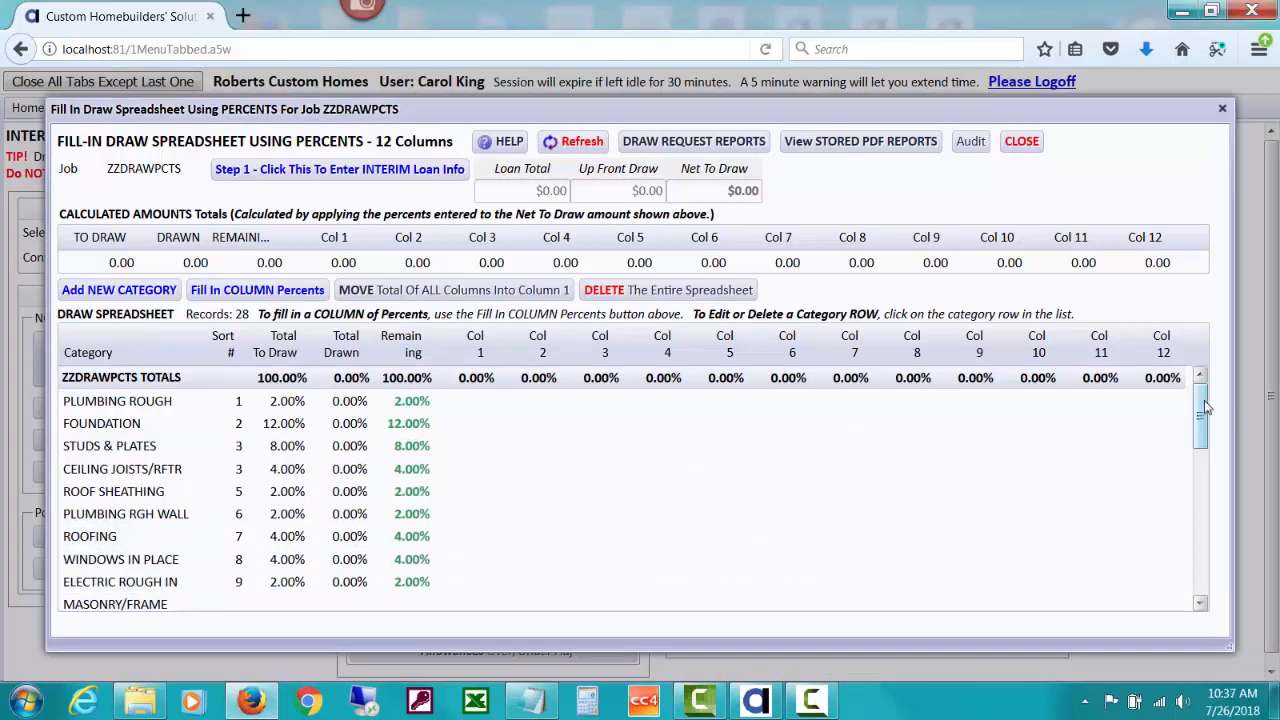
# Step: Fill draw Column 1 with the full remaining percents for PLUMBING ROUGH (2%) and FOUNDATION (12%)
pyautogui.moveTo(1202, 396); pyautogui.dragTo(1205, 542)
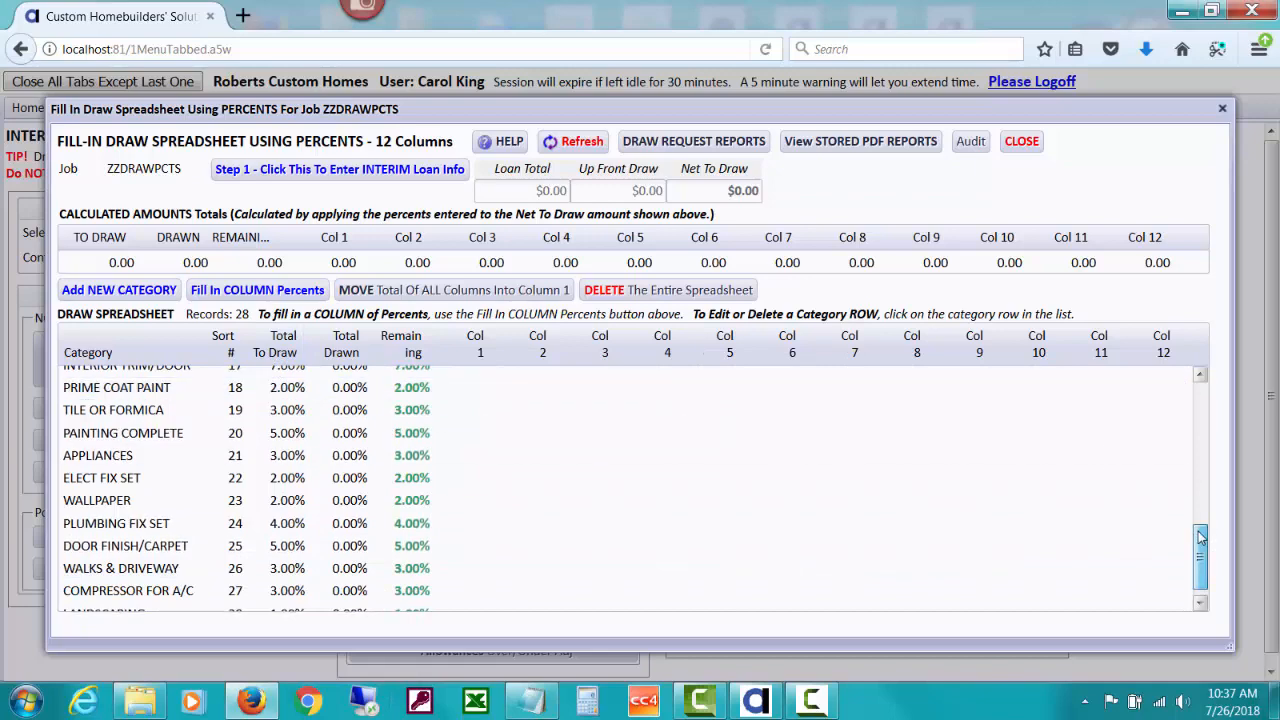
pyautogui.moveTo(1205, 570); pyautogui.dragTo(1202, 380)
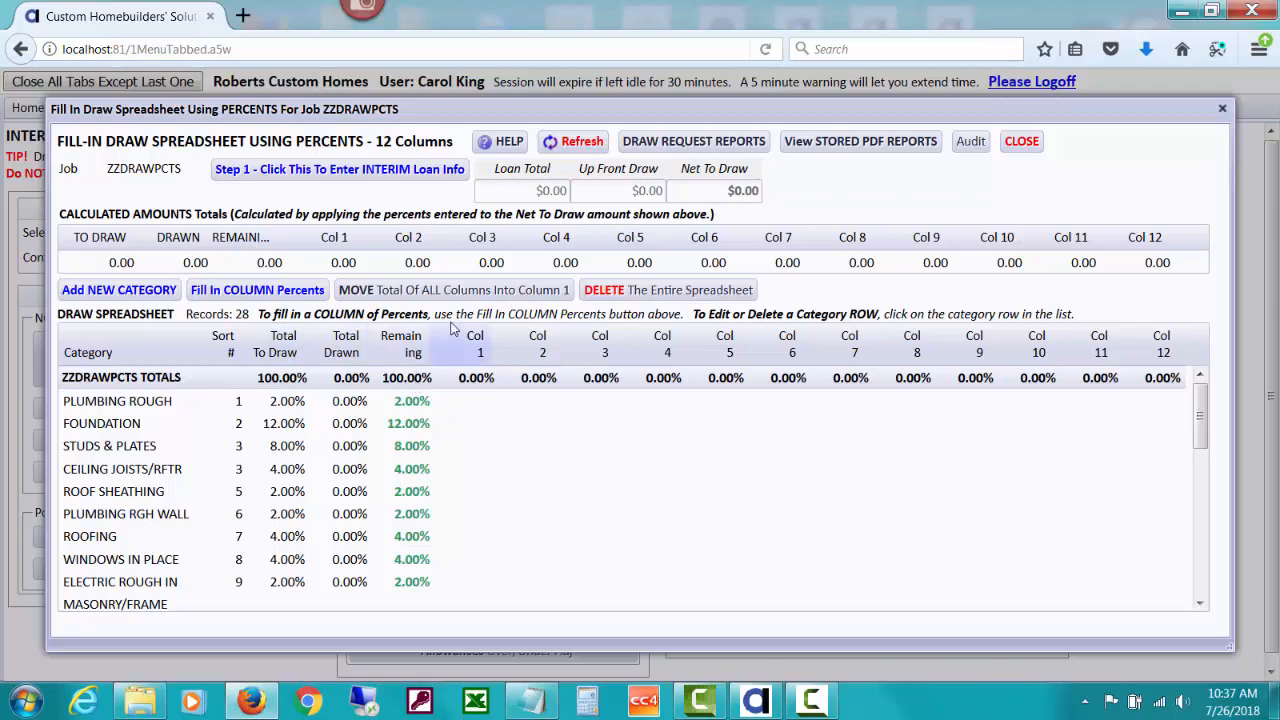
pyautogui.click(296, 300)
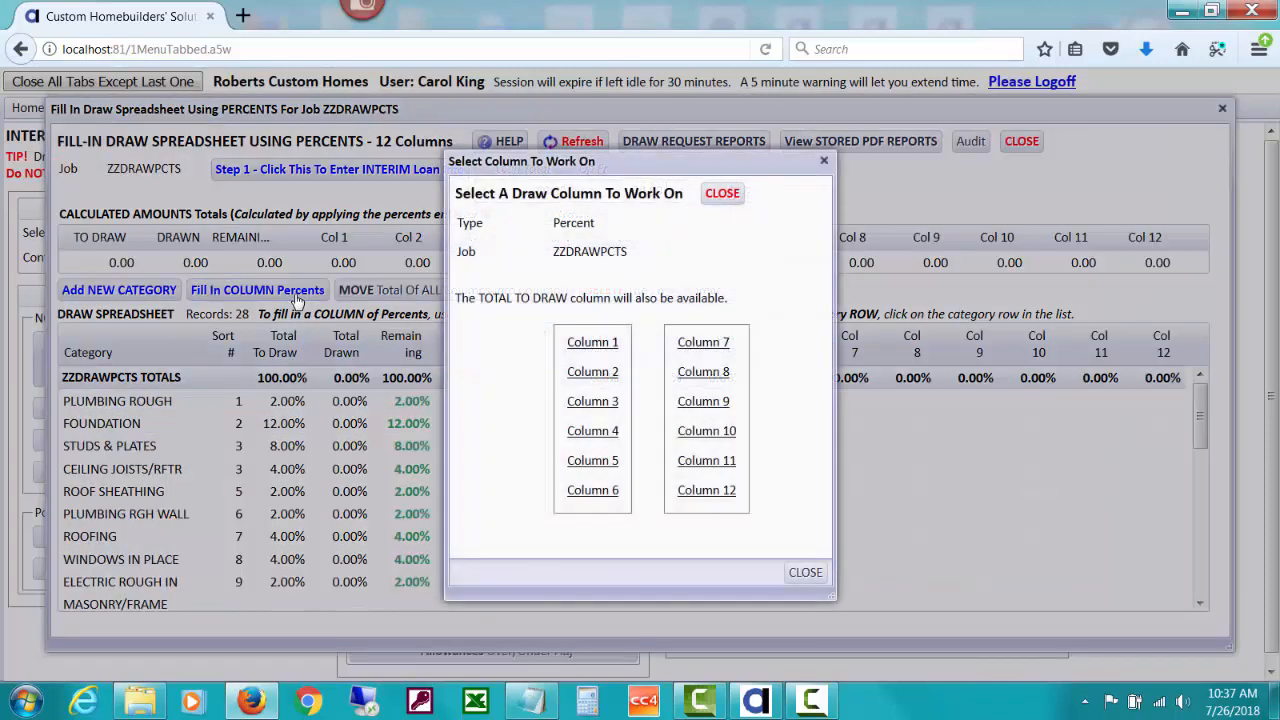
pyautogui.click(604, 344)
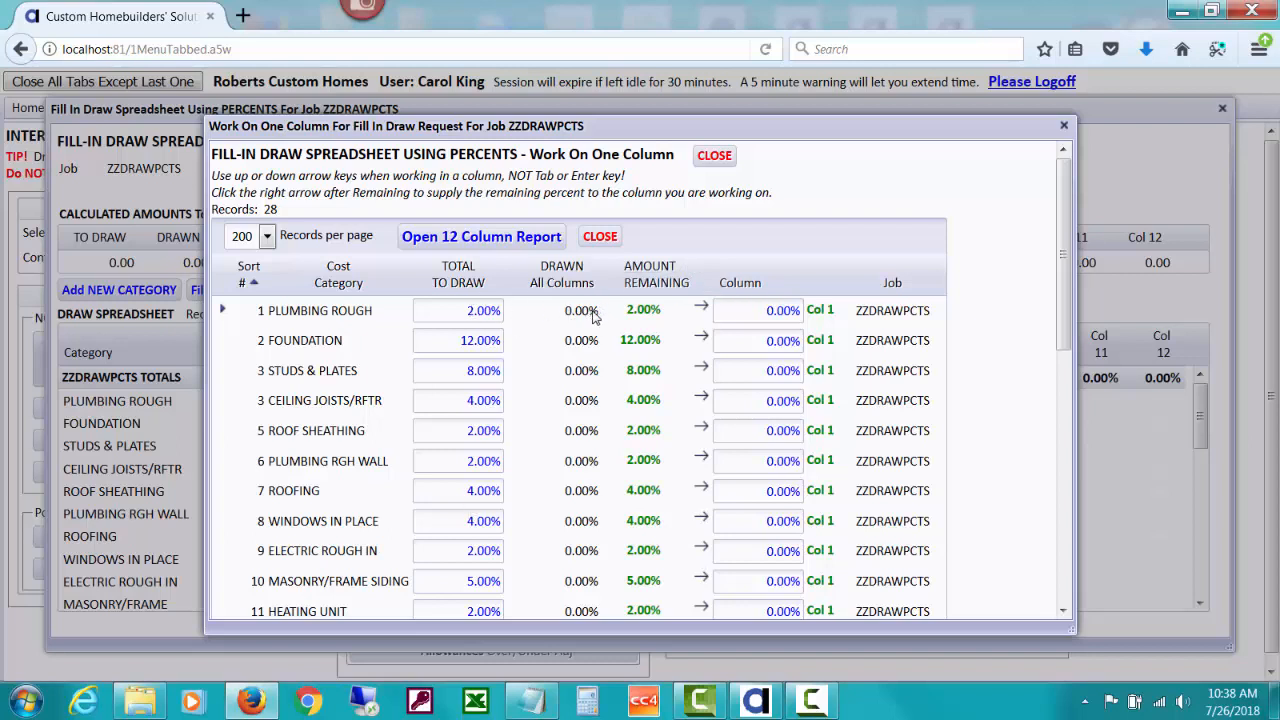
pyautogui.click(704, 309)
pyautogui.click(701, 339)
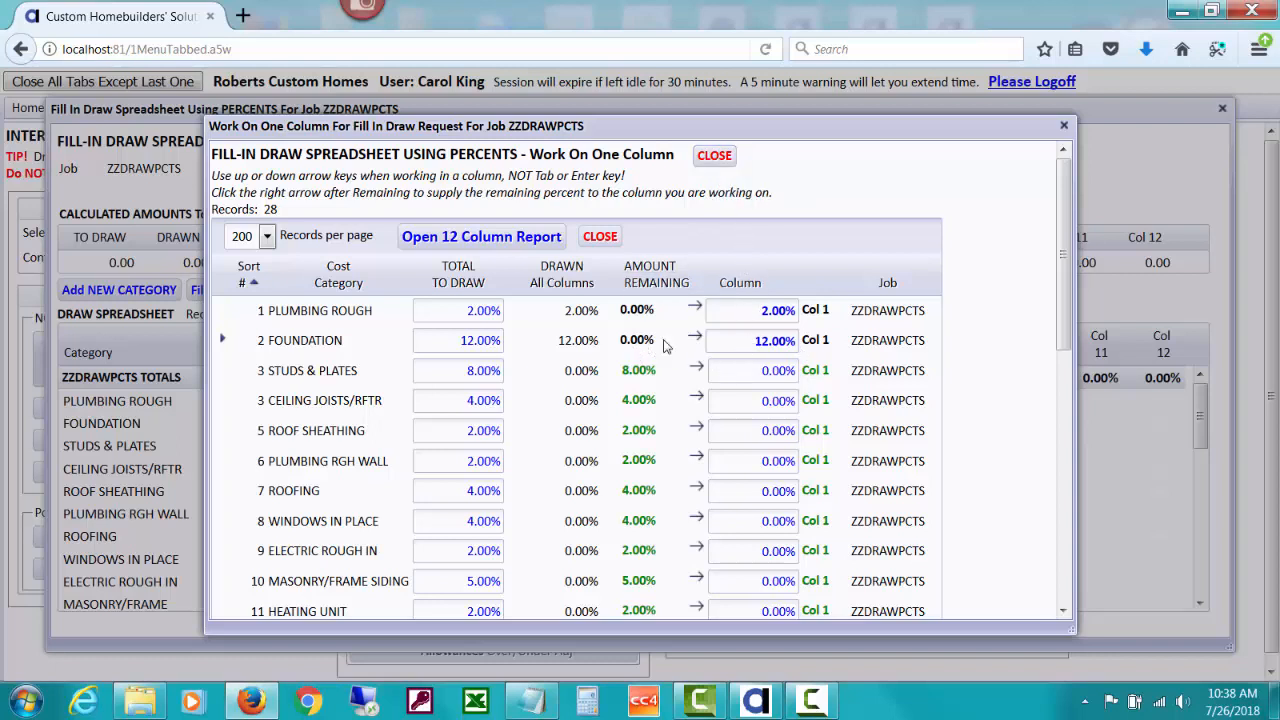
# Step: Set FOUNDATION's Column 1 percent to 6%, then close the single-column worksheet and the column selection to return to the draw spreadsheet
pyautogui.click(725, 338)
pyautogui.write('6')
pyautogui.press('Tab')
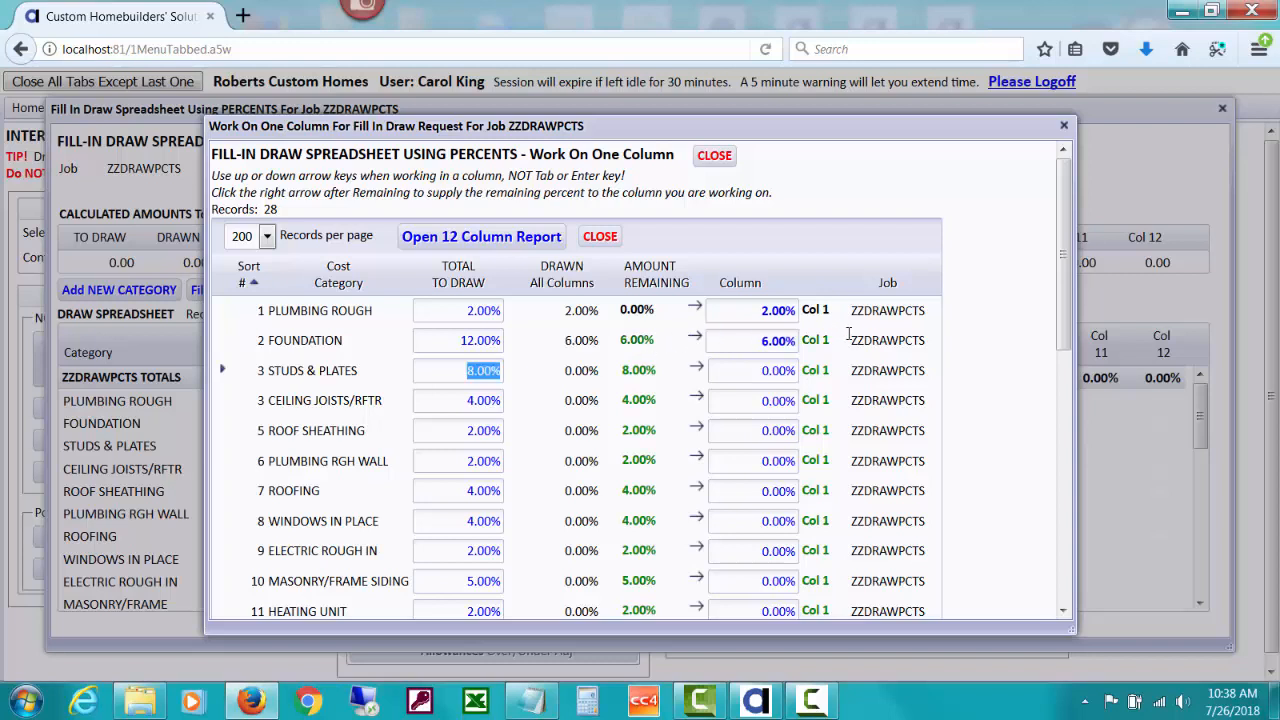
pyautogui.click(745, 342)
pyautogui.press('Down')
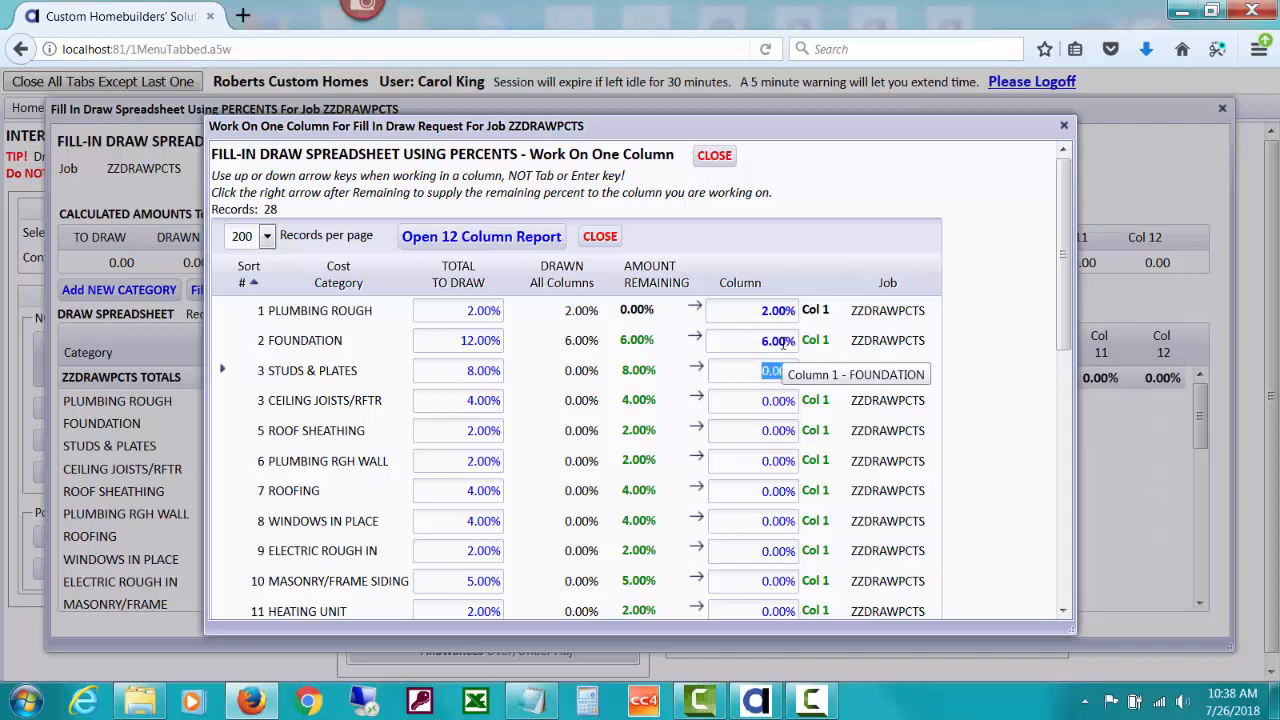
pyautogui.press('Down')
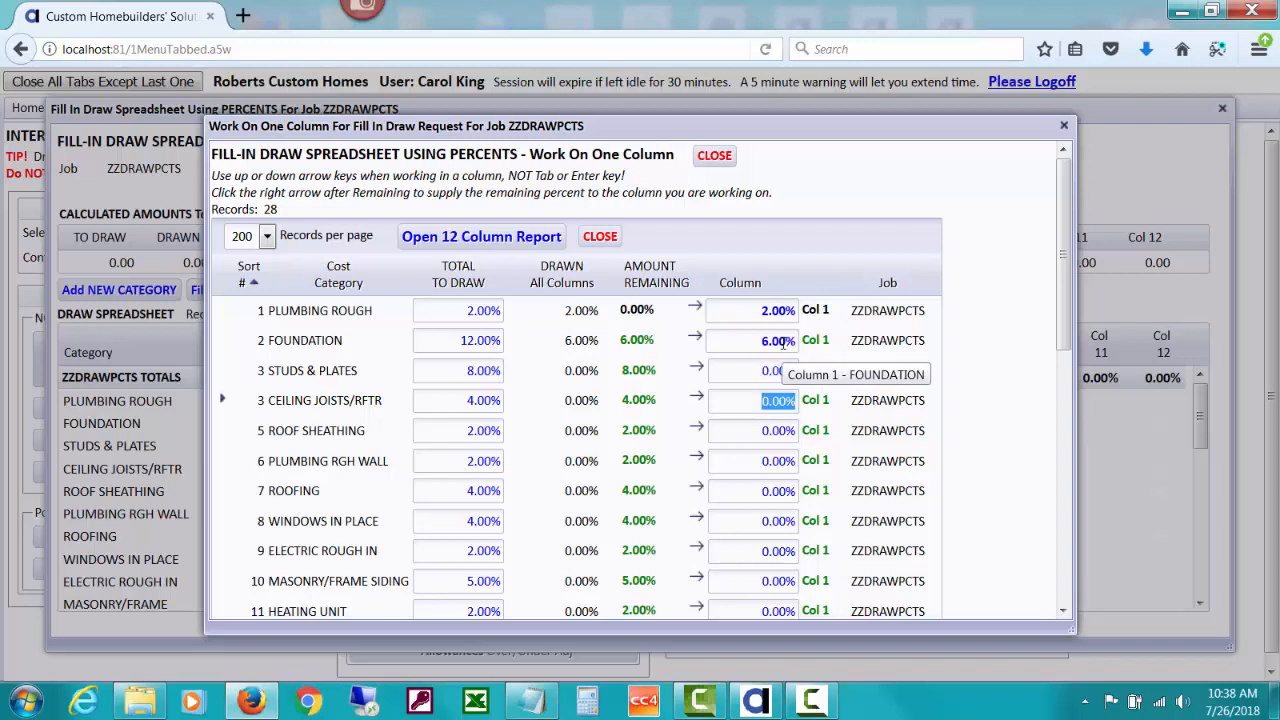
pyautogui.press('Down')
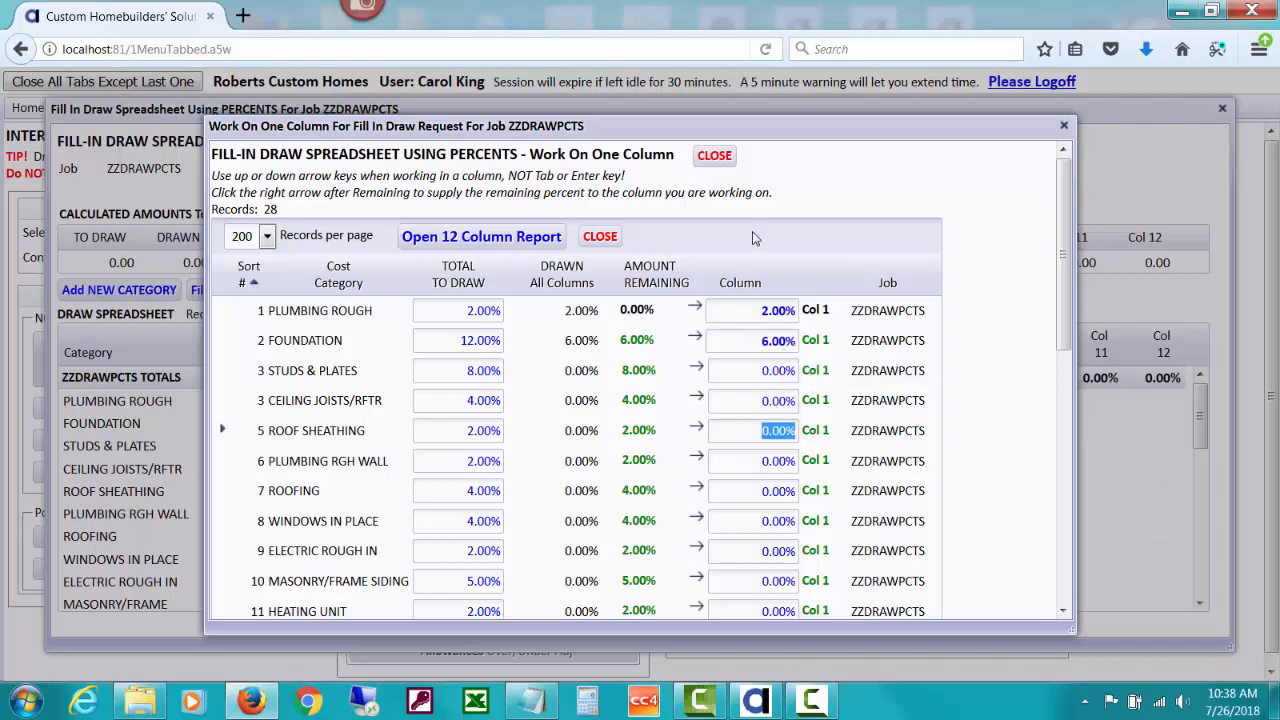
pyautogui.click(715, 155)
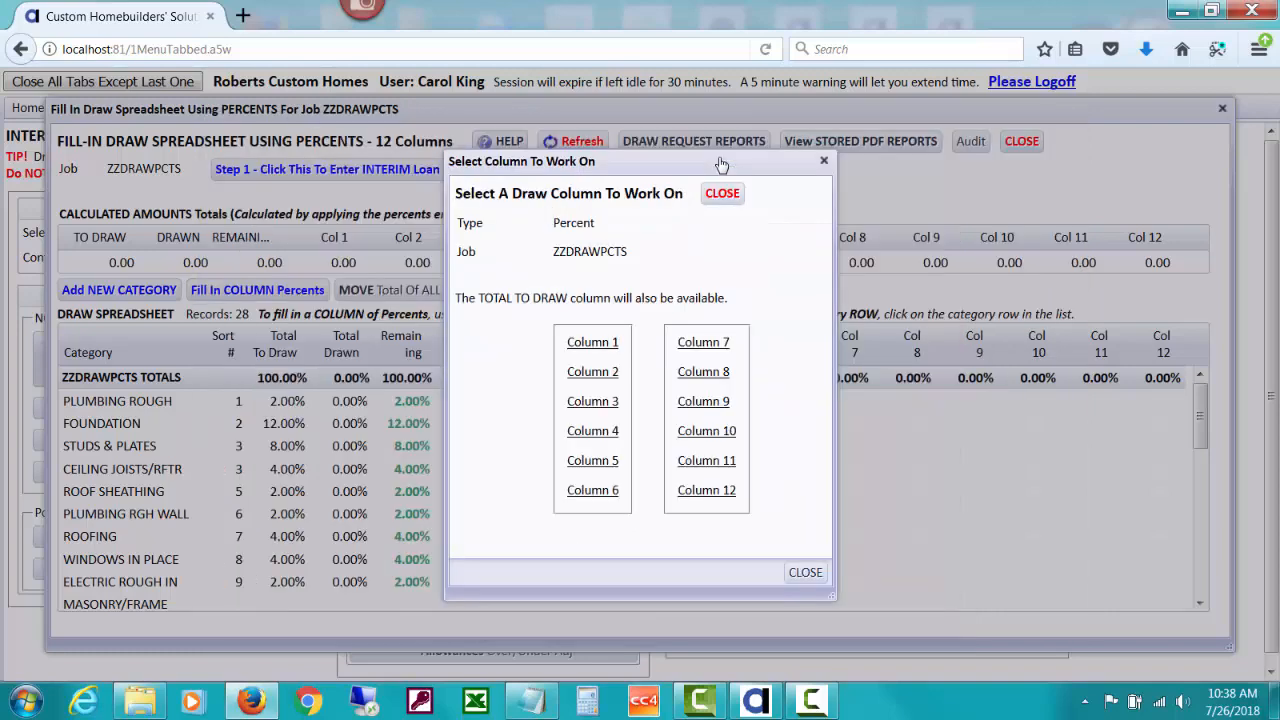
pyautogui.click(817, 573)
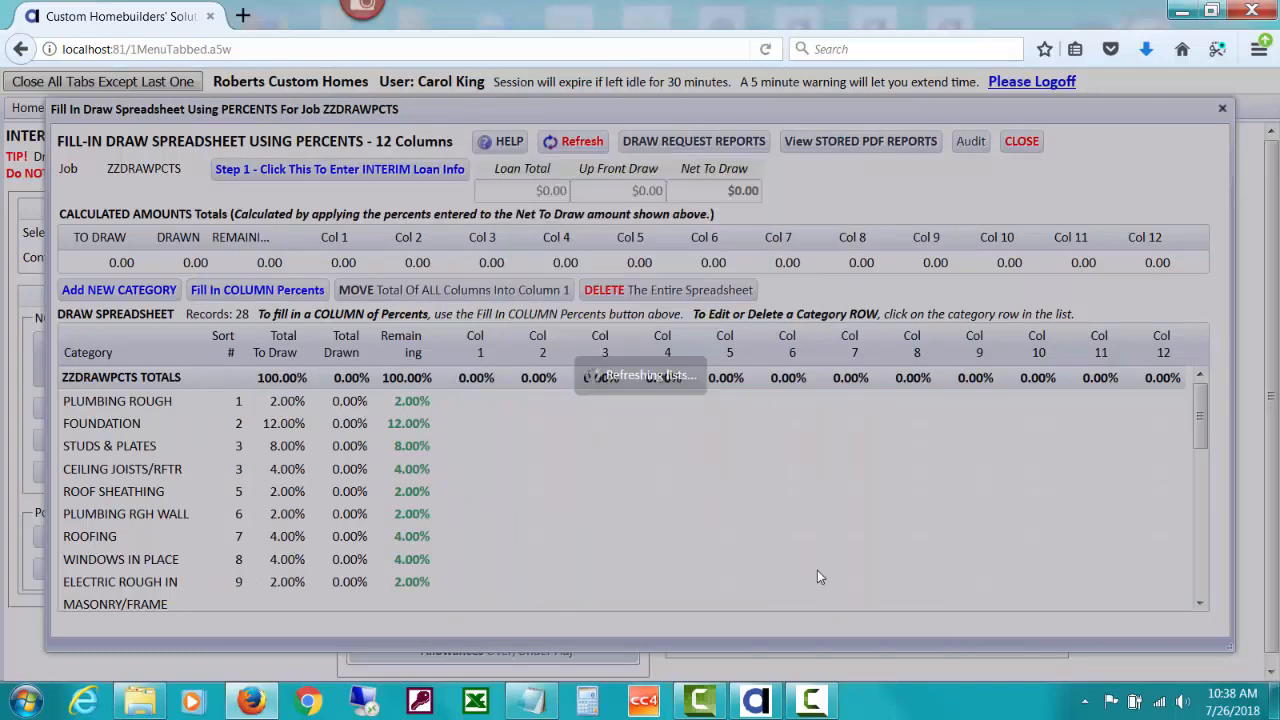